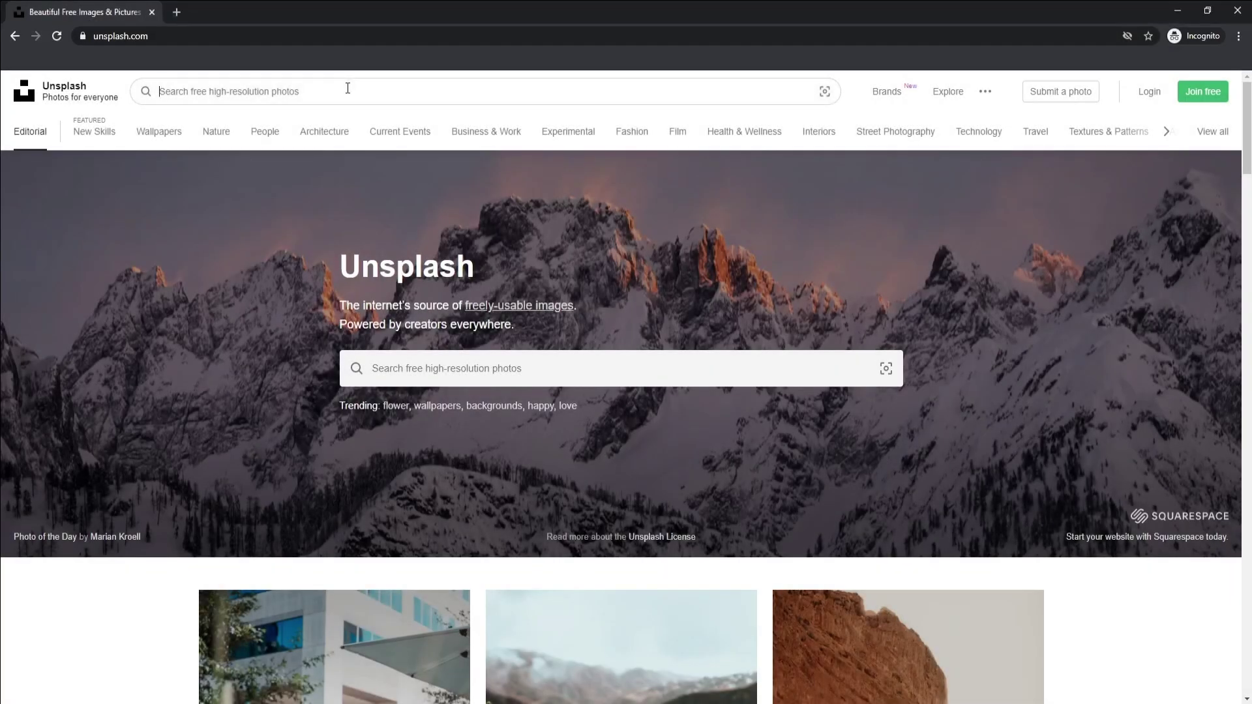
- Search Unsplash for 'Mountains' and scroll through the photo results
text(Mountains)
key(Return)
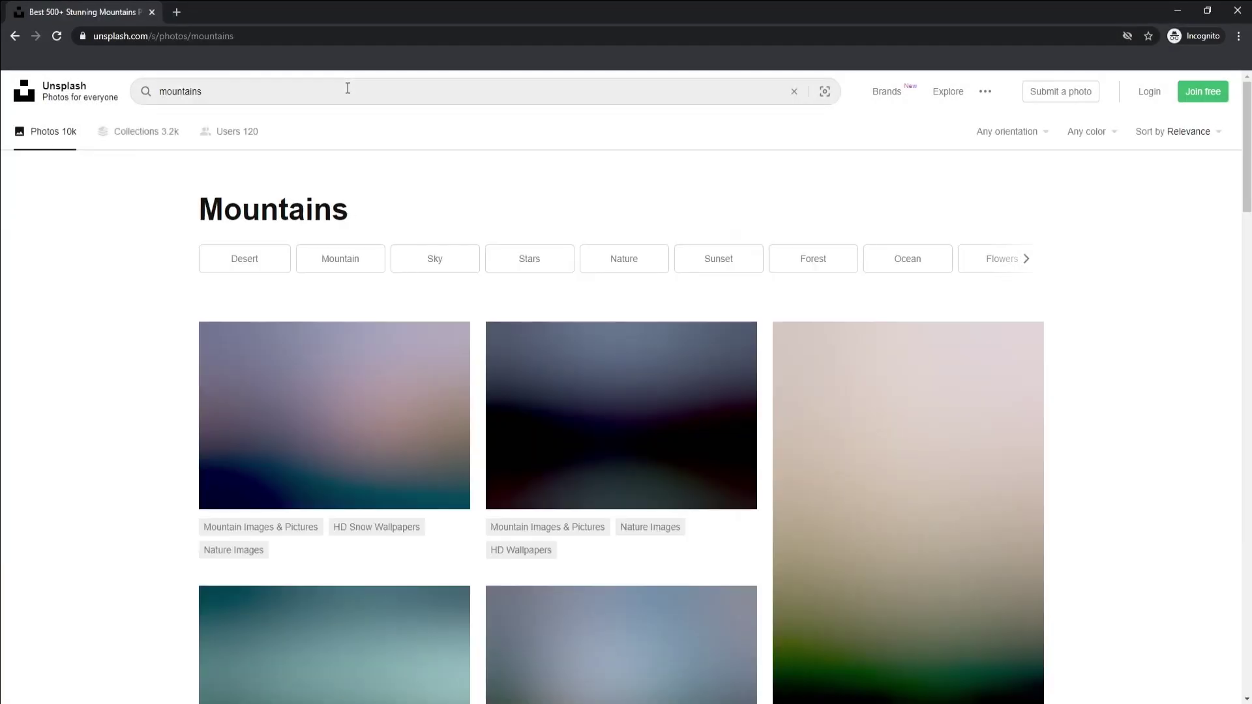
scroll(1037, 240, down, 15)
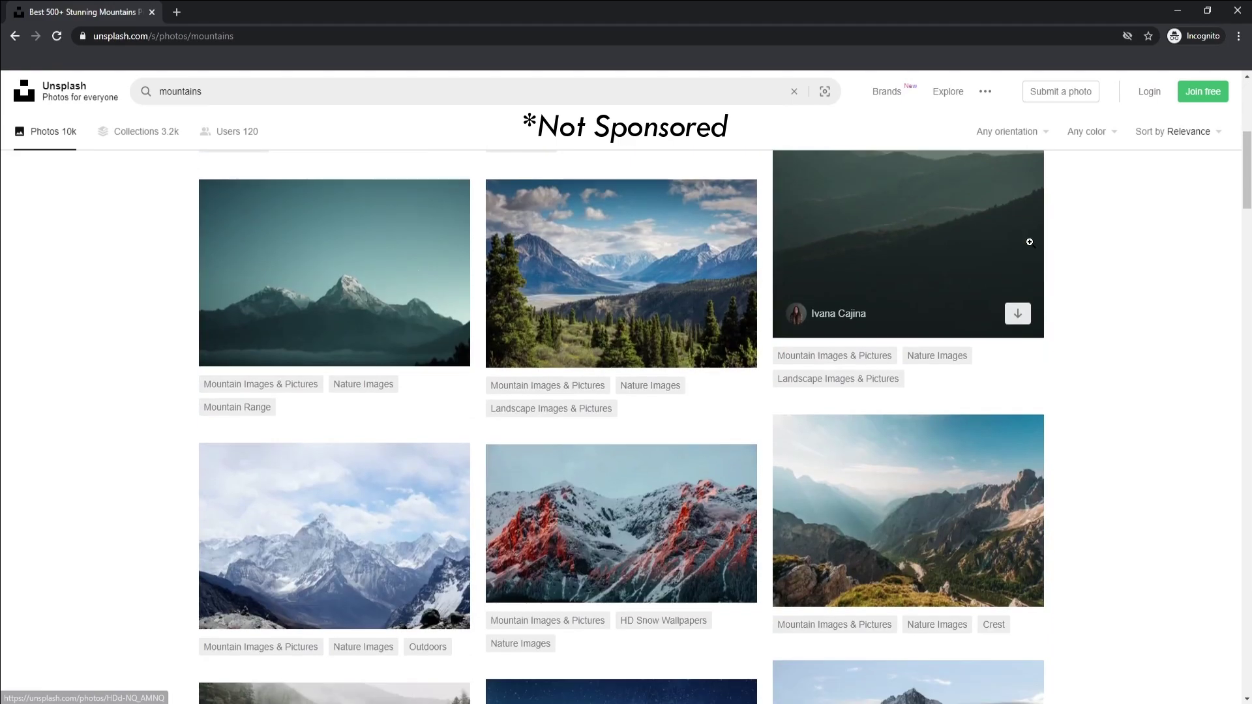
scroll(1027, 243, down, 4)
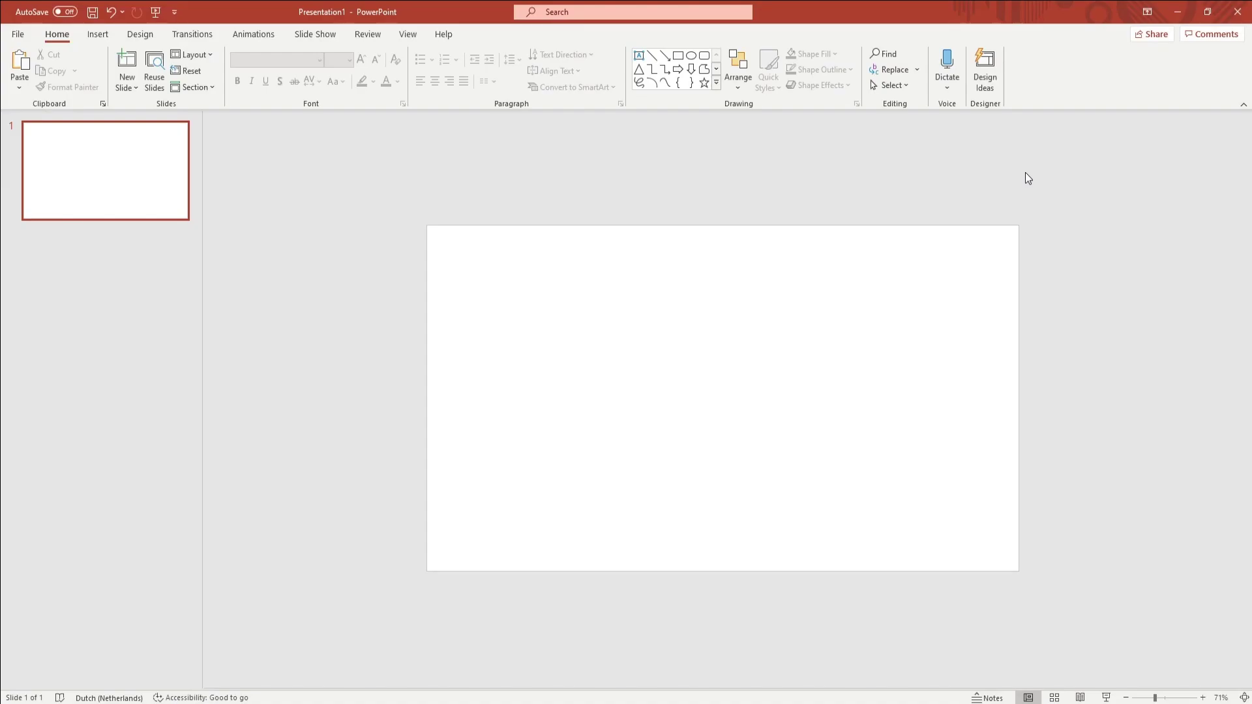
- Insert the starry lake photo from this device and stretch it edge to edge on slide 1
click(99, 34)
click(135, 83)
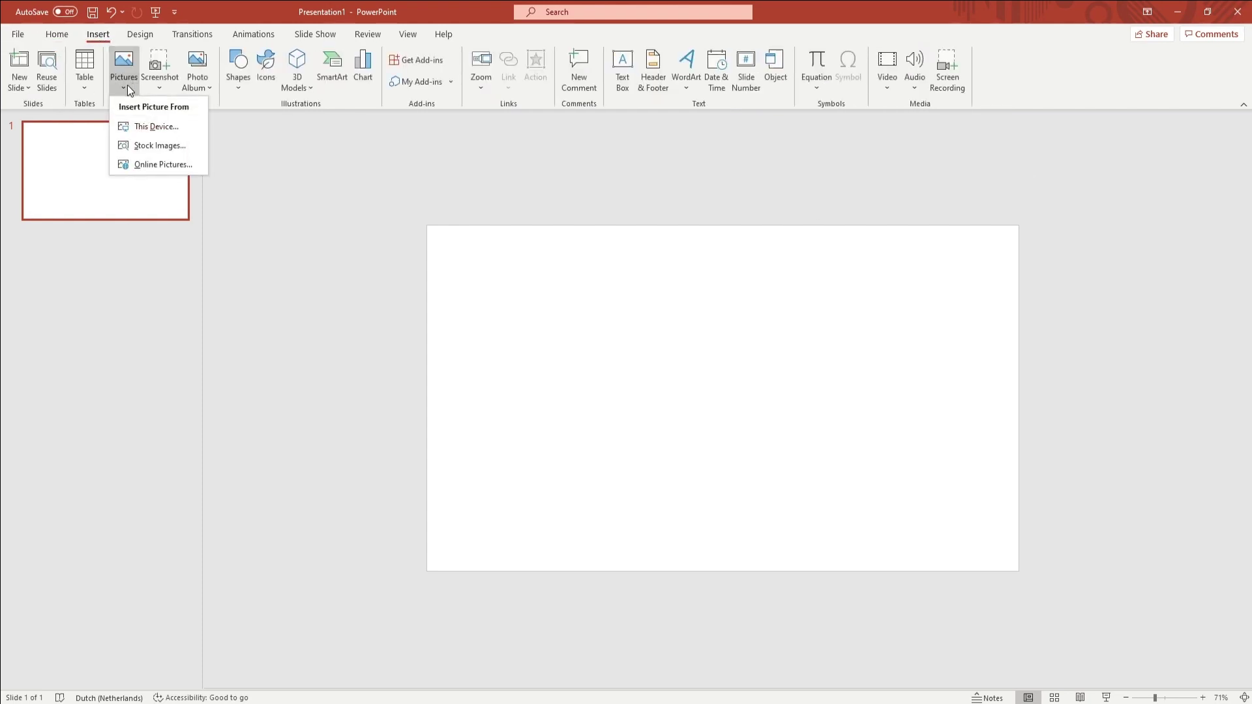
click(145, 124)
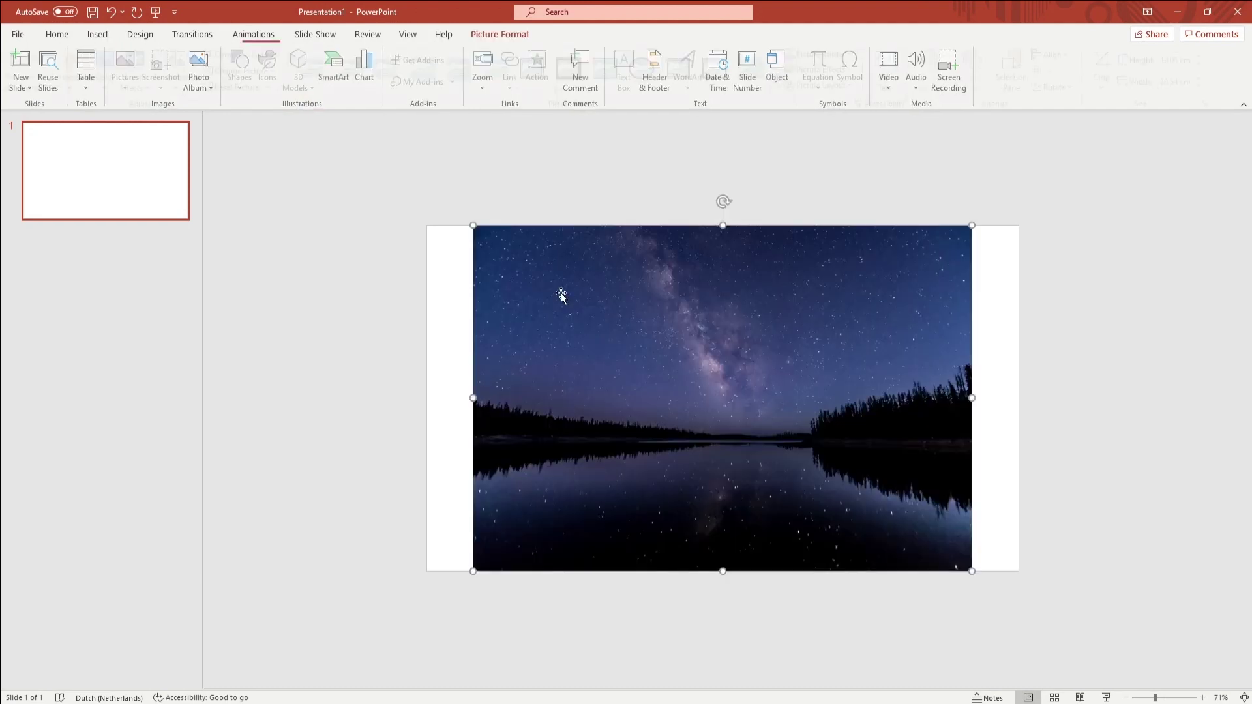
drag(474, 400, 427, 403)
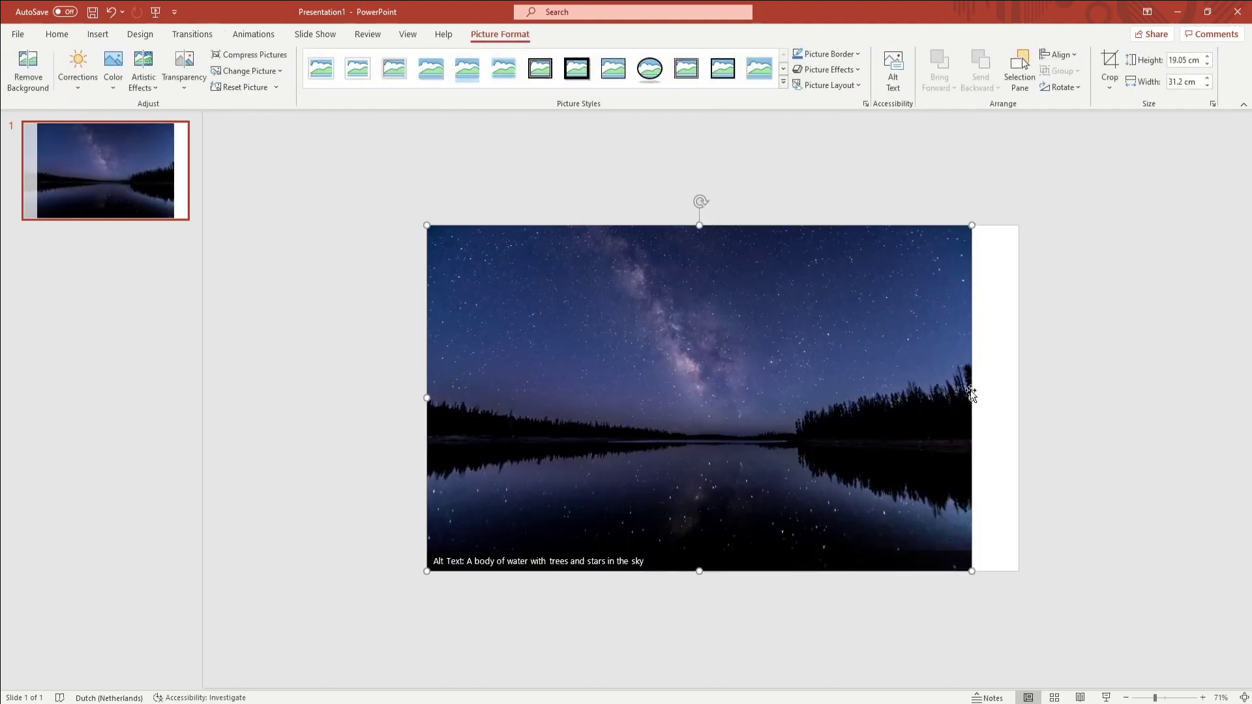
drag(972, 399, 1019, 399)
click(1057, 397)
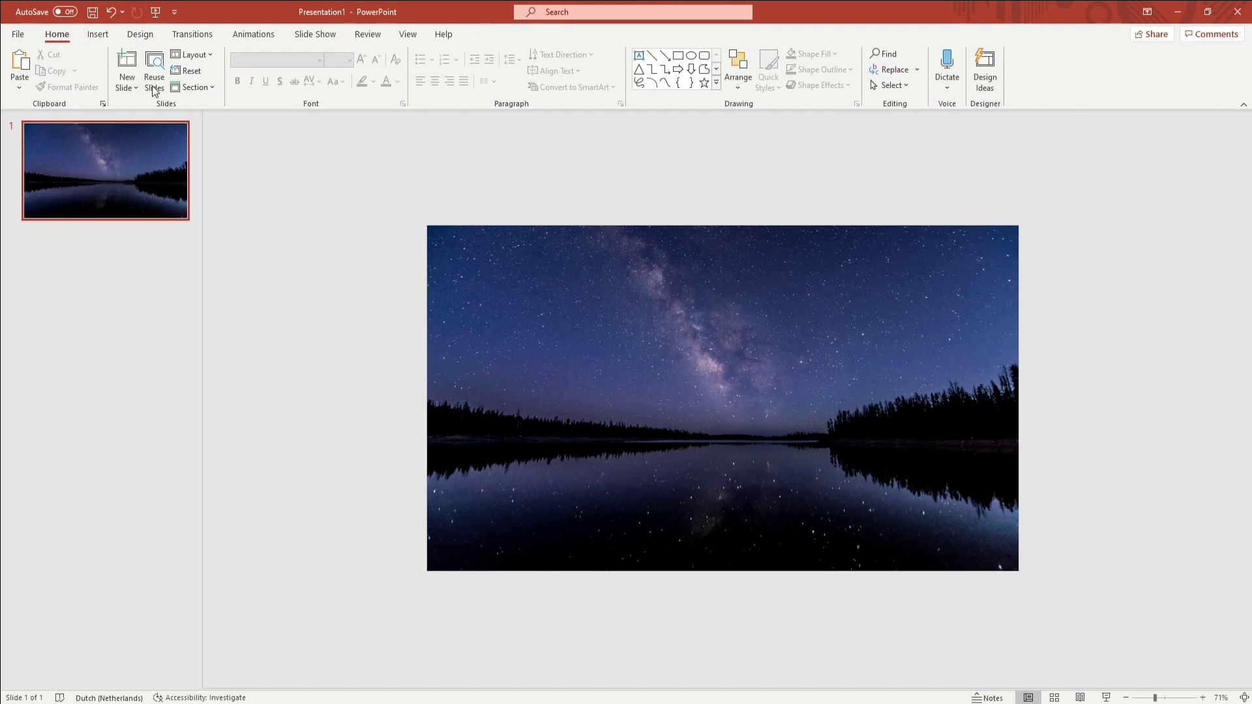
- Add a blank slide 2 and paste a copy of slide 1's starry lake photo onto it
click(121, 88)
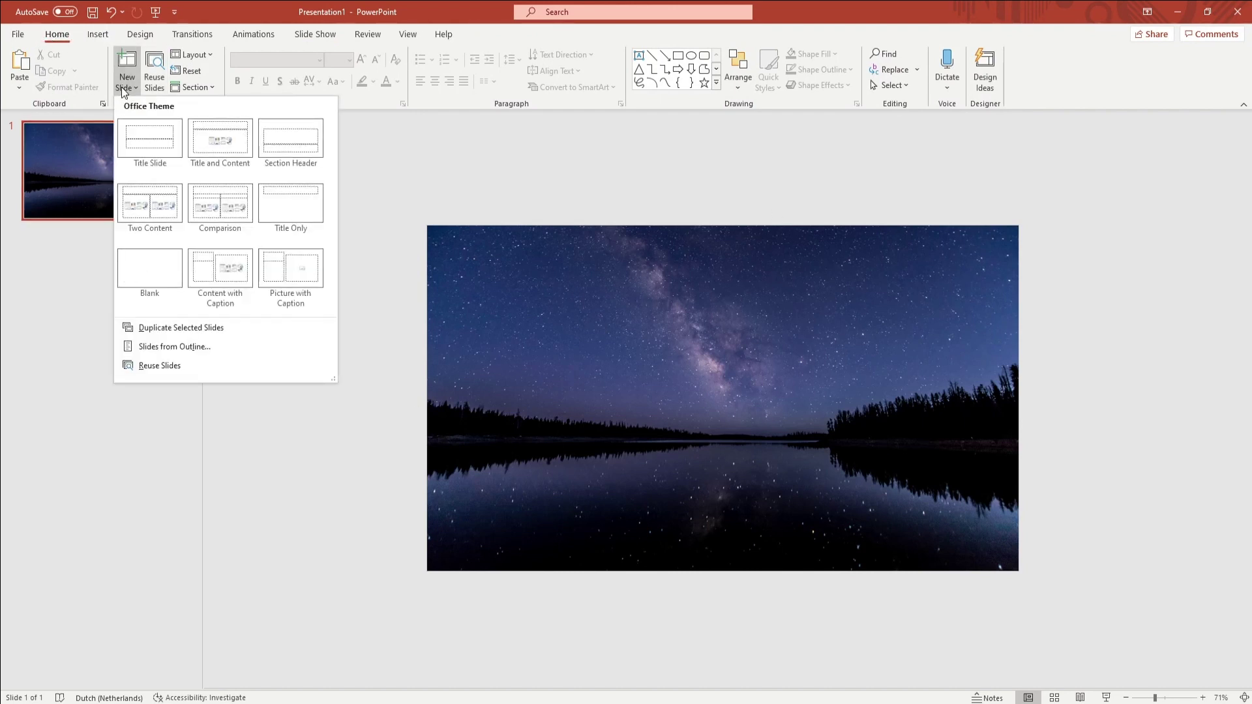
click(163, 287)
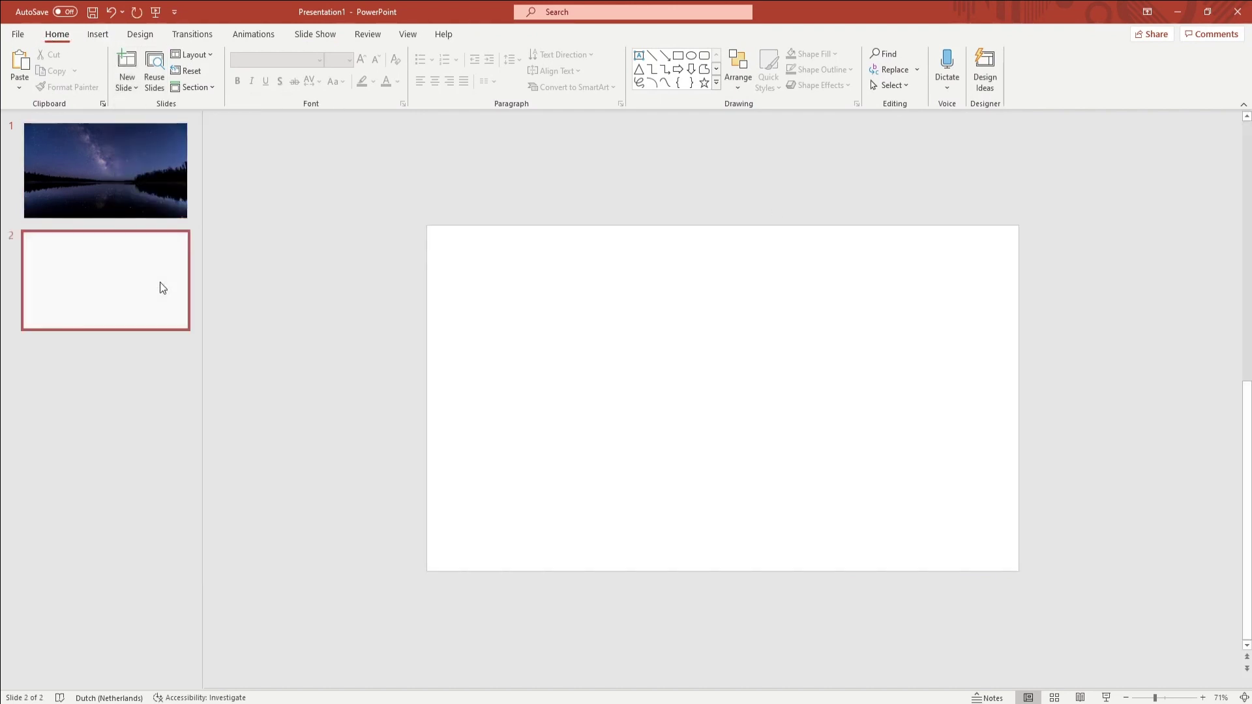
click(144, 178)
click(545, 315)
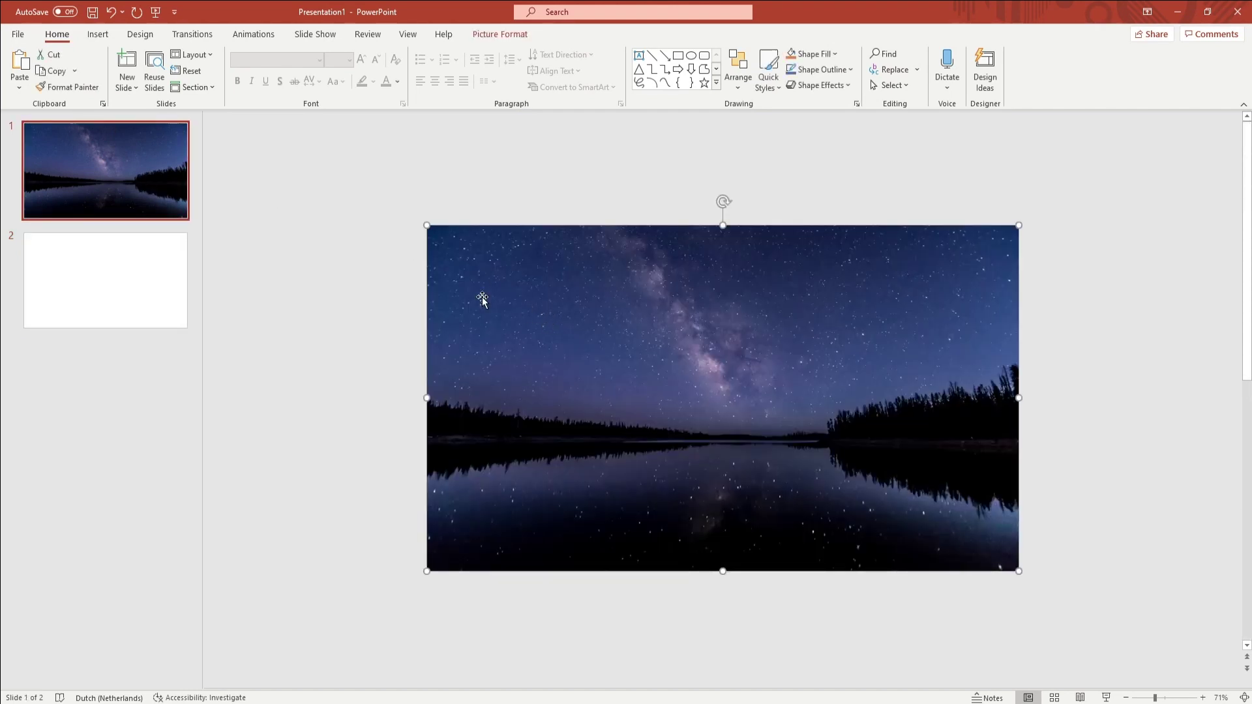
key(ctrl+c)
click(147, 275)
key(ctrl+v)
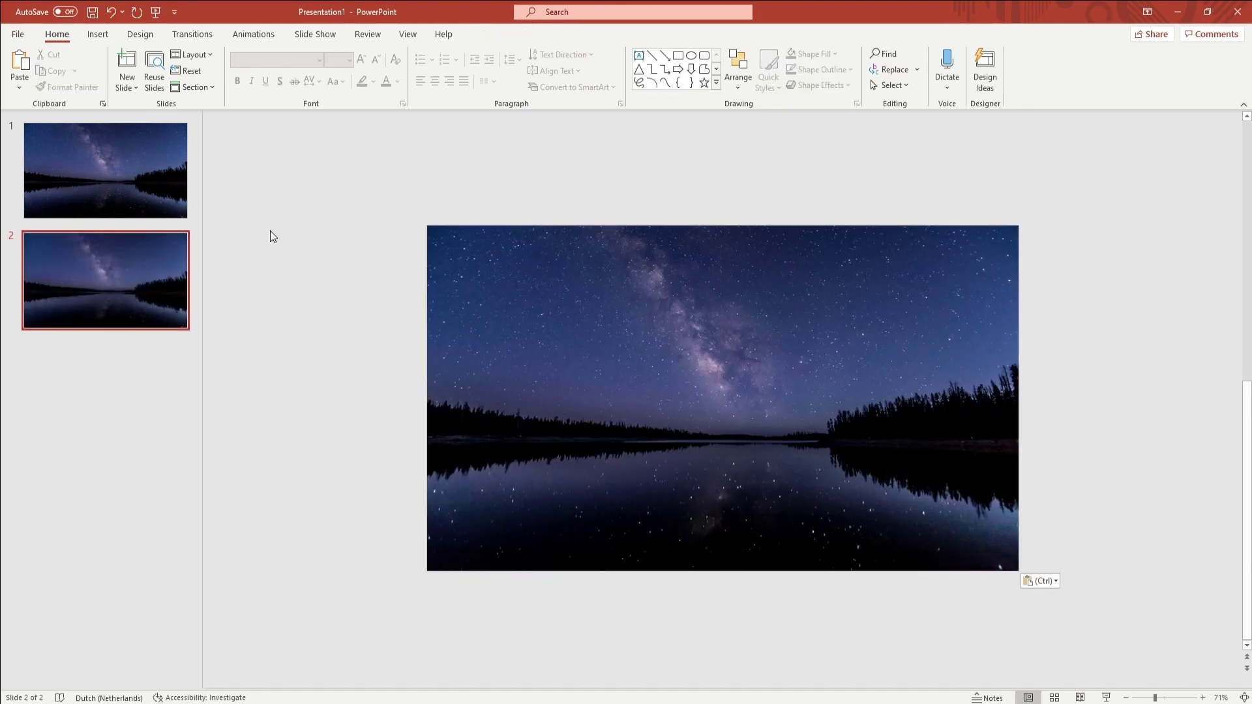
- Draw a large rectangle over the photo, tilt it, and stretch it past the slide bottom
click(96, 35)
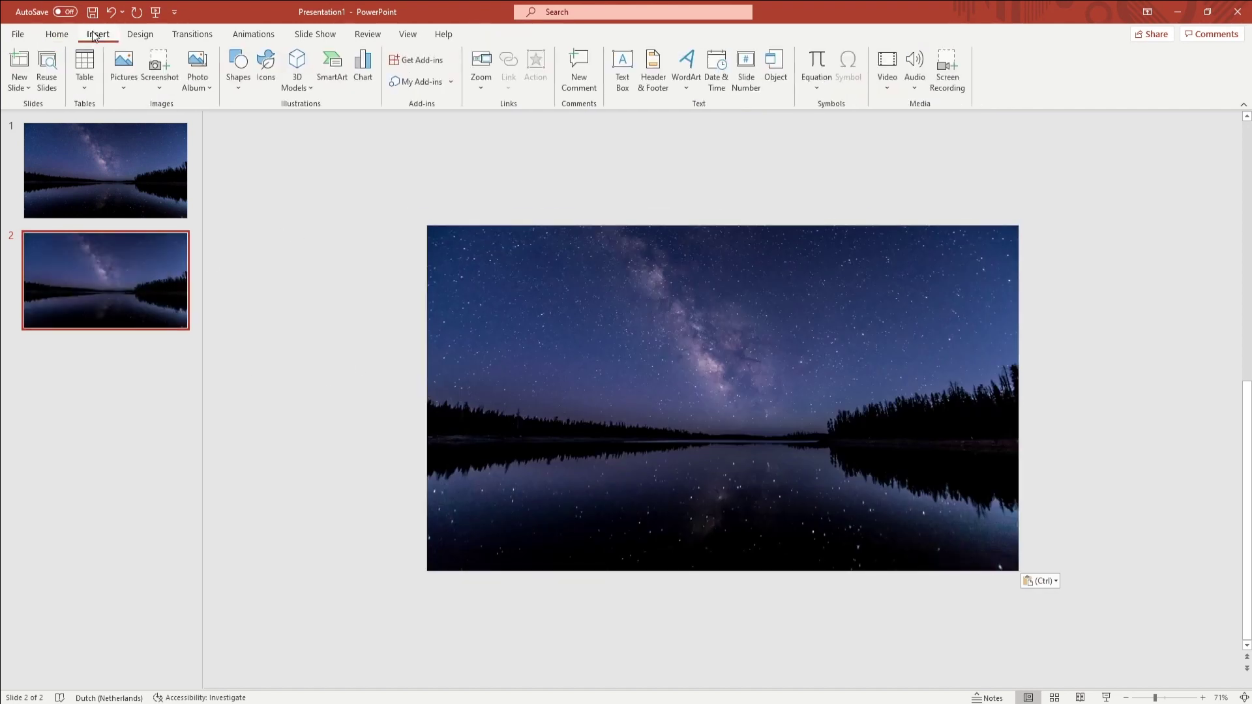
click(239, 71)
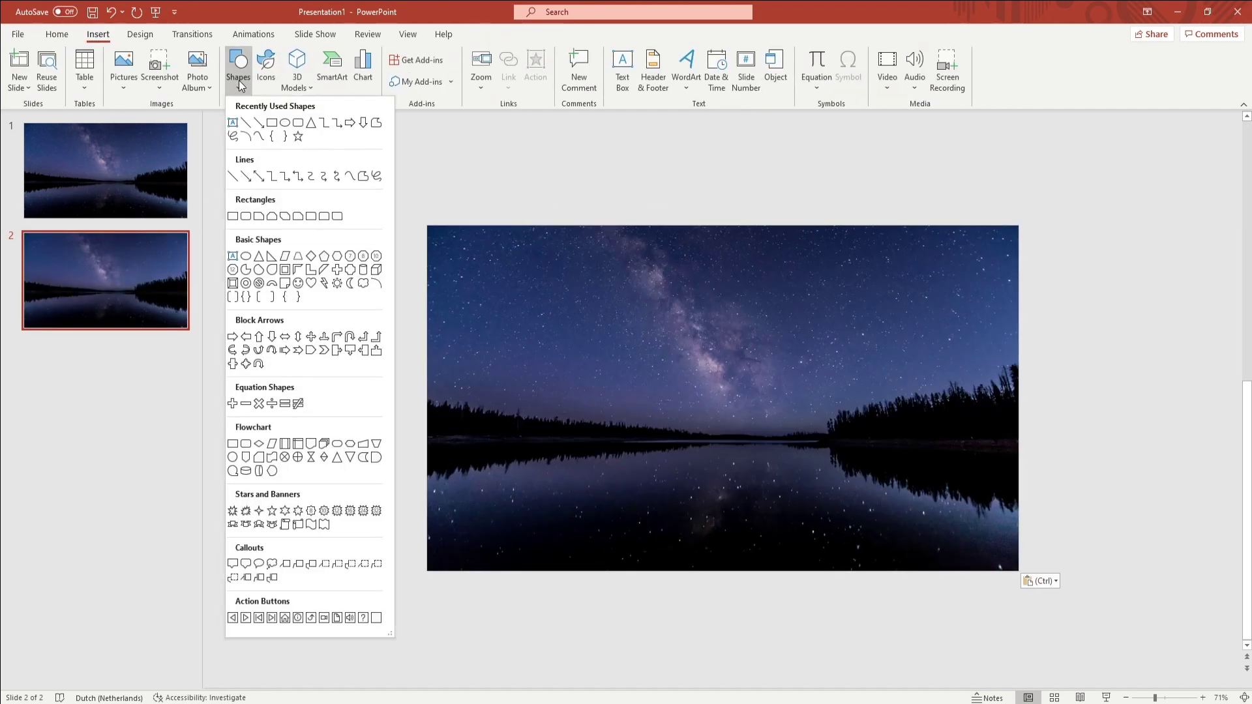
click(278, 131)
drag(331, 166, 868, 629)
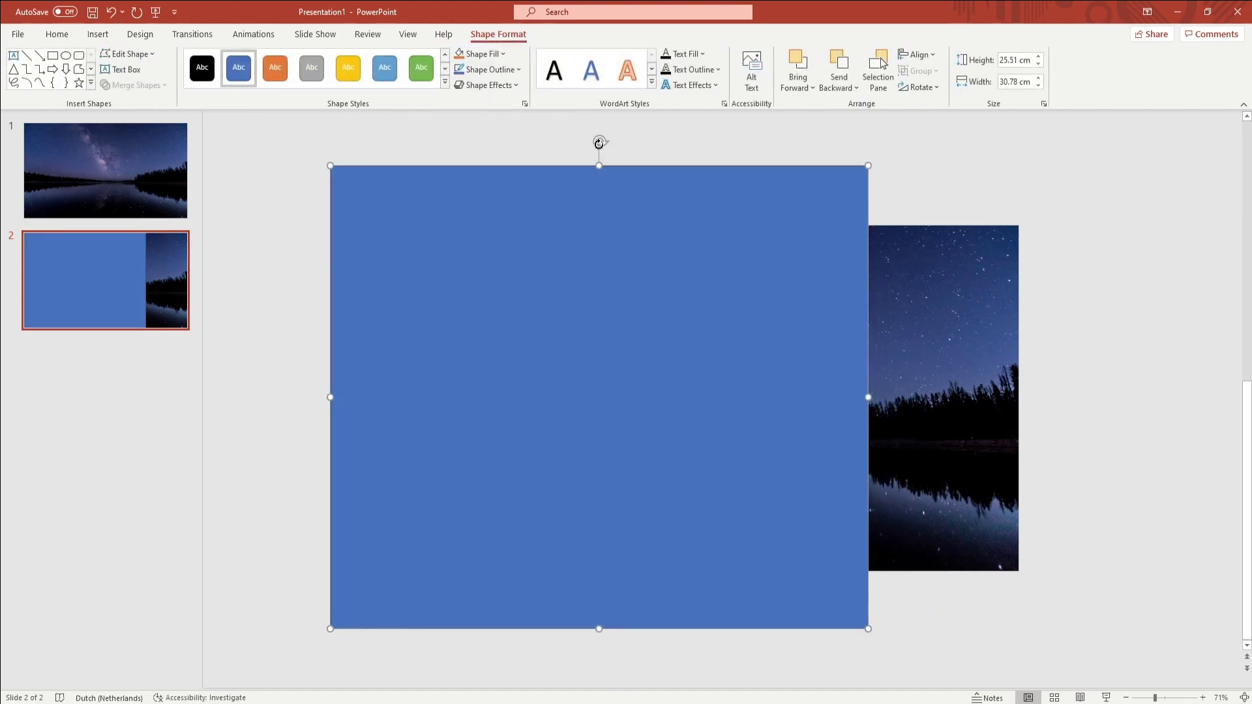
drag(599, 143, 651, 148)
drag(732, 324, 758, 316)
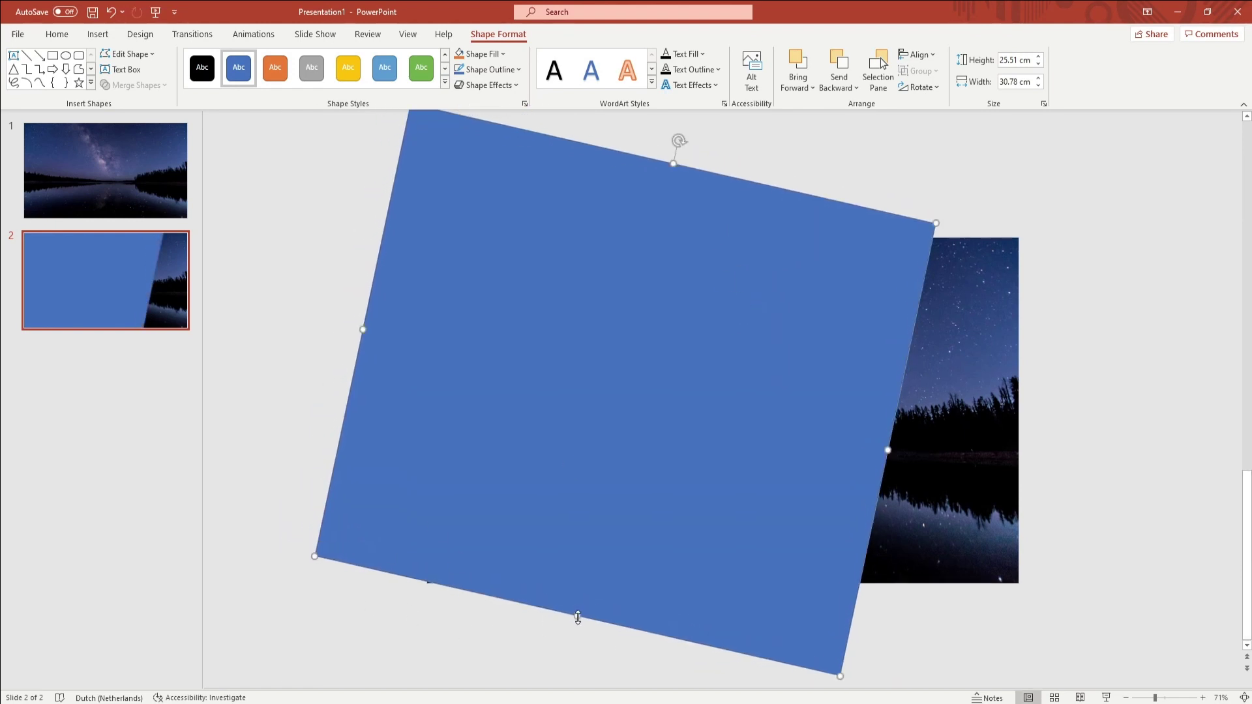
drag(578, 617, 574, 632)
- Select the starry photo together with the blue rectangle
click(1089, 515)
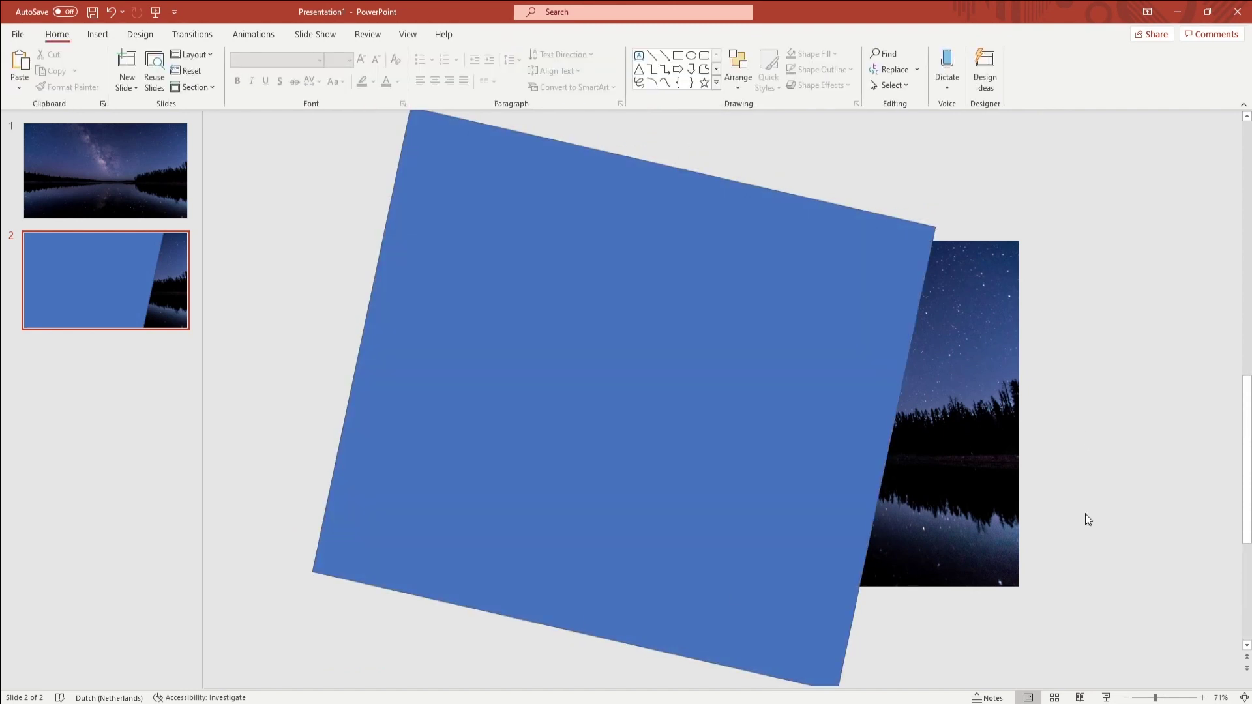
click(972, 357)
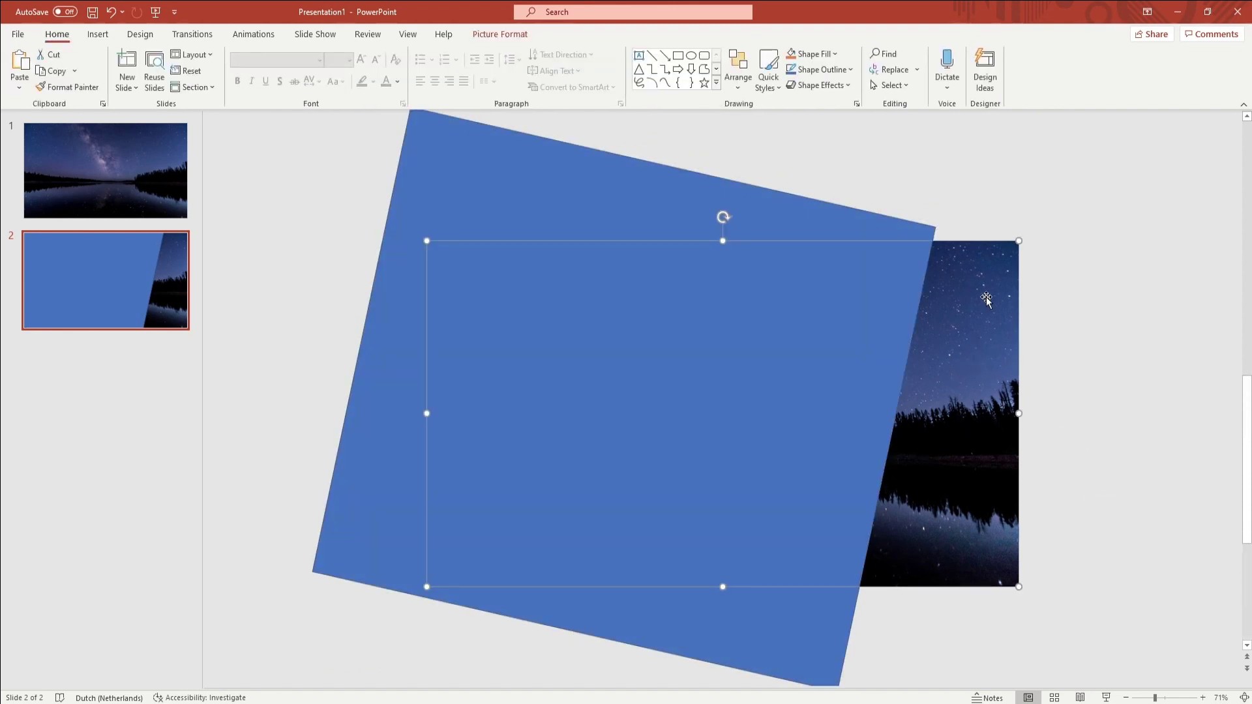
shift+click(581, 186)
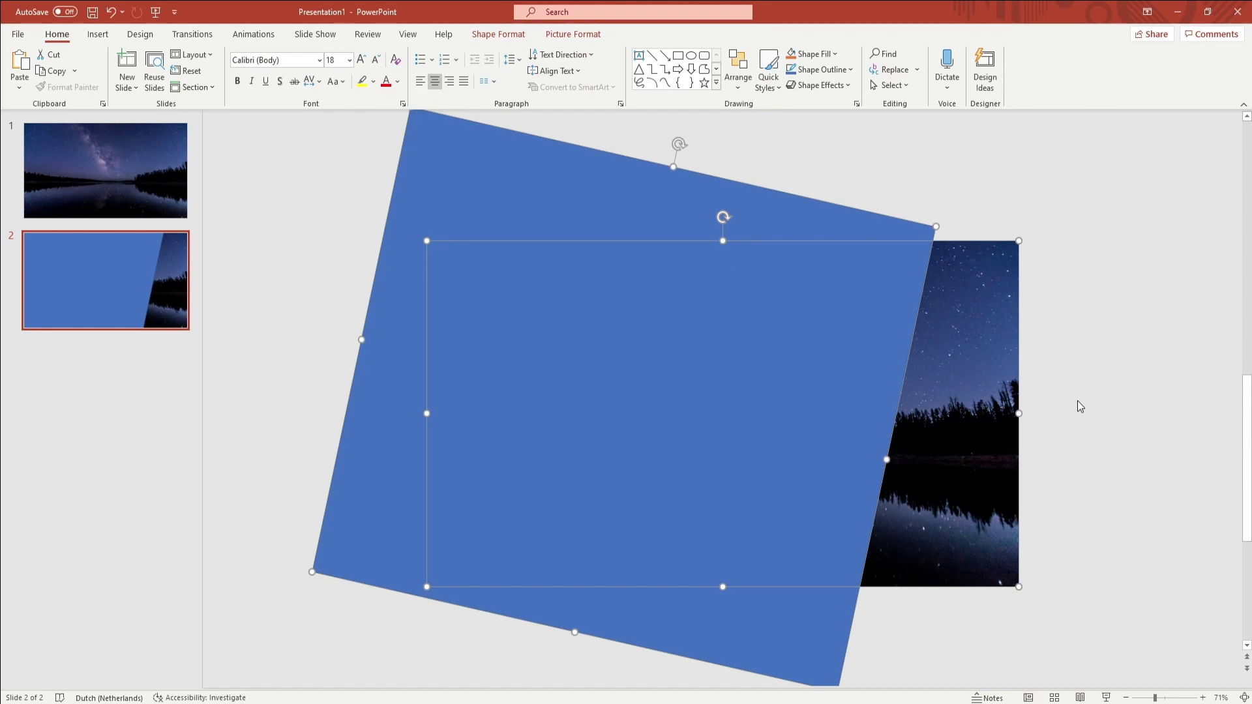
- Subtract the rectangle from the photo with Merge Shapes, leaving a slanted right-hand shard
click(495, 37)
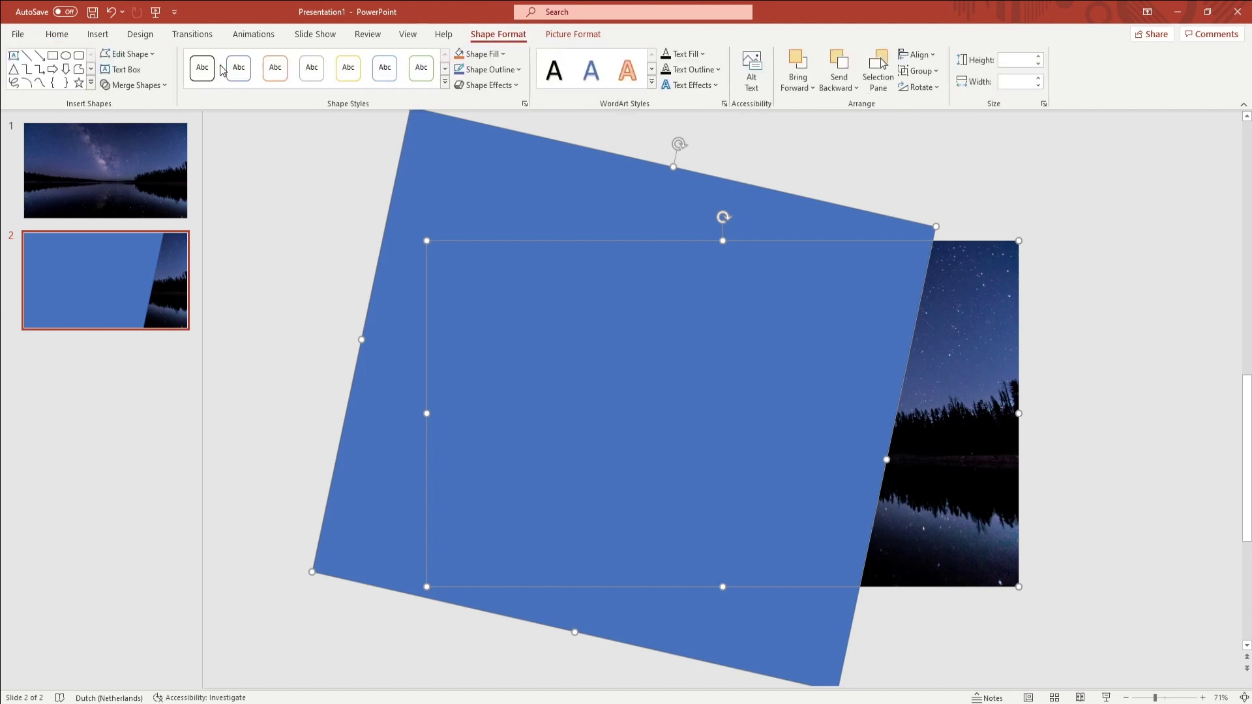
click(147, 90)
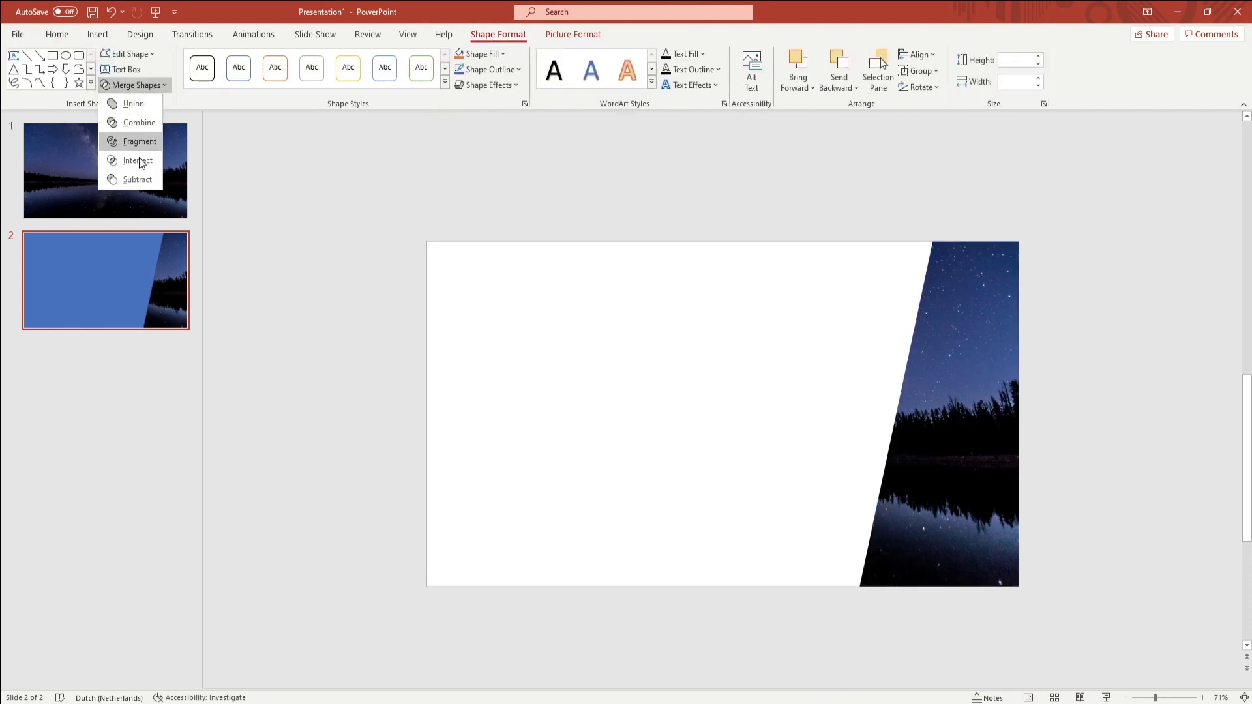
click(137, 176)
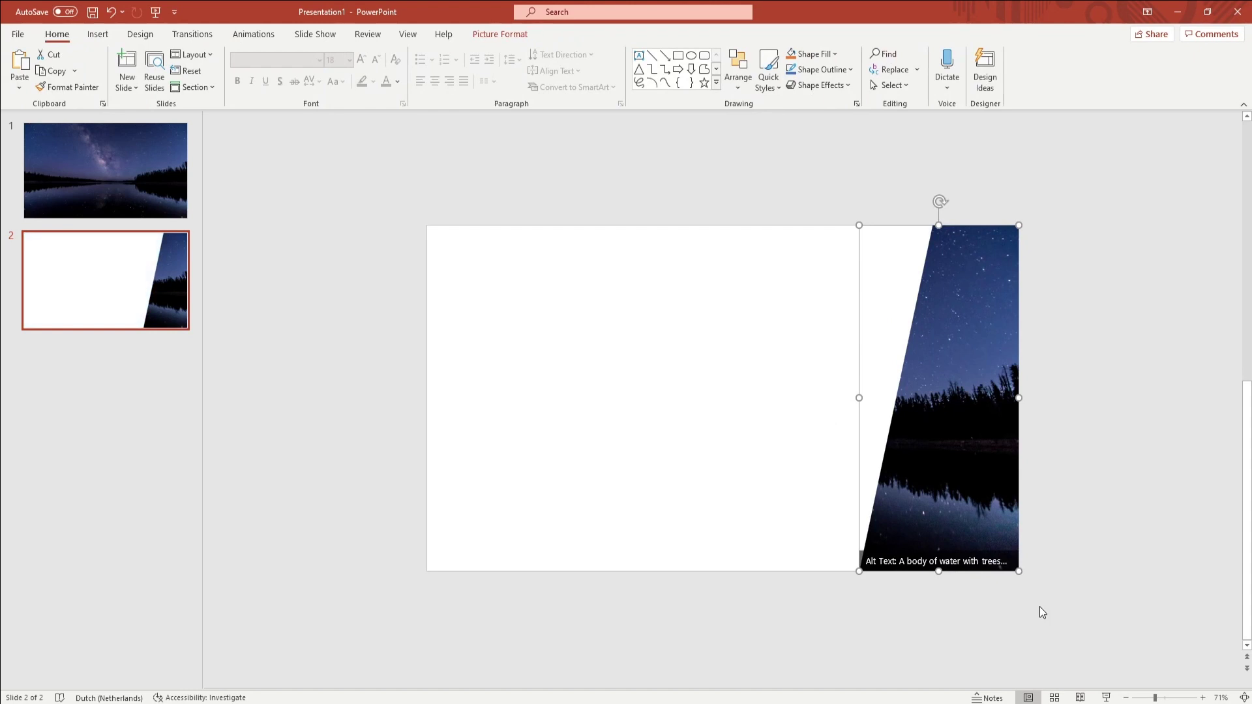
- Undo the accidental shard move, paste the shard onto slide 1, and return to slide 2
drag(927, 464, 978, 437)
key(ctrl+z)
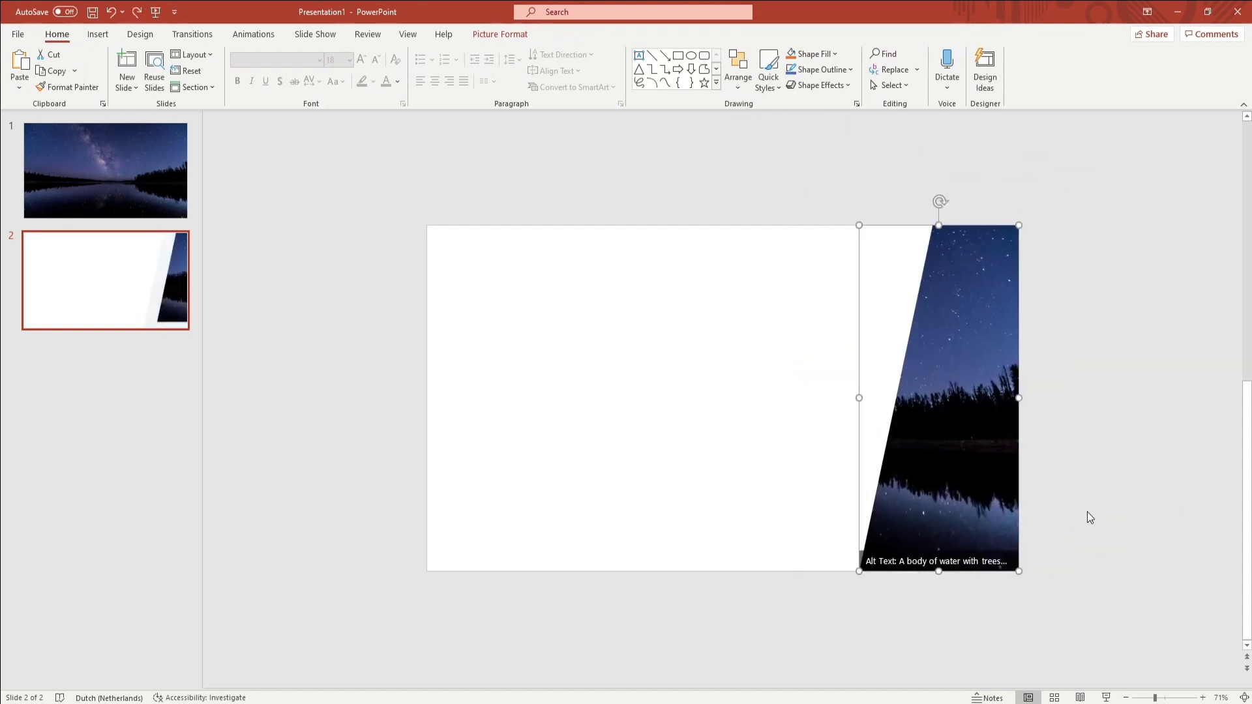
click(89, 204)
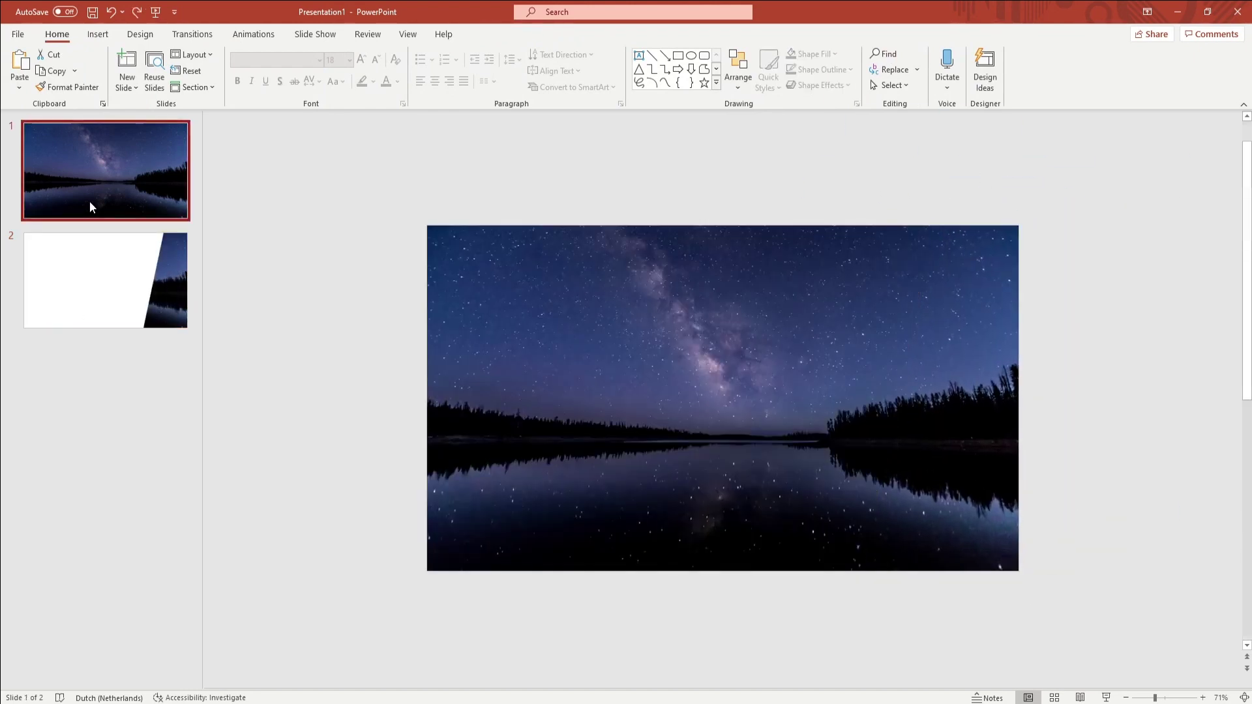
key(ctrl+v)
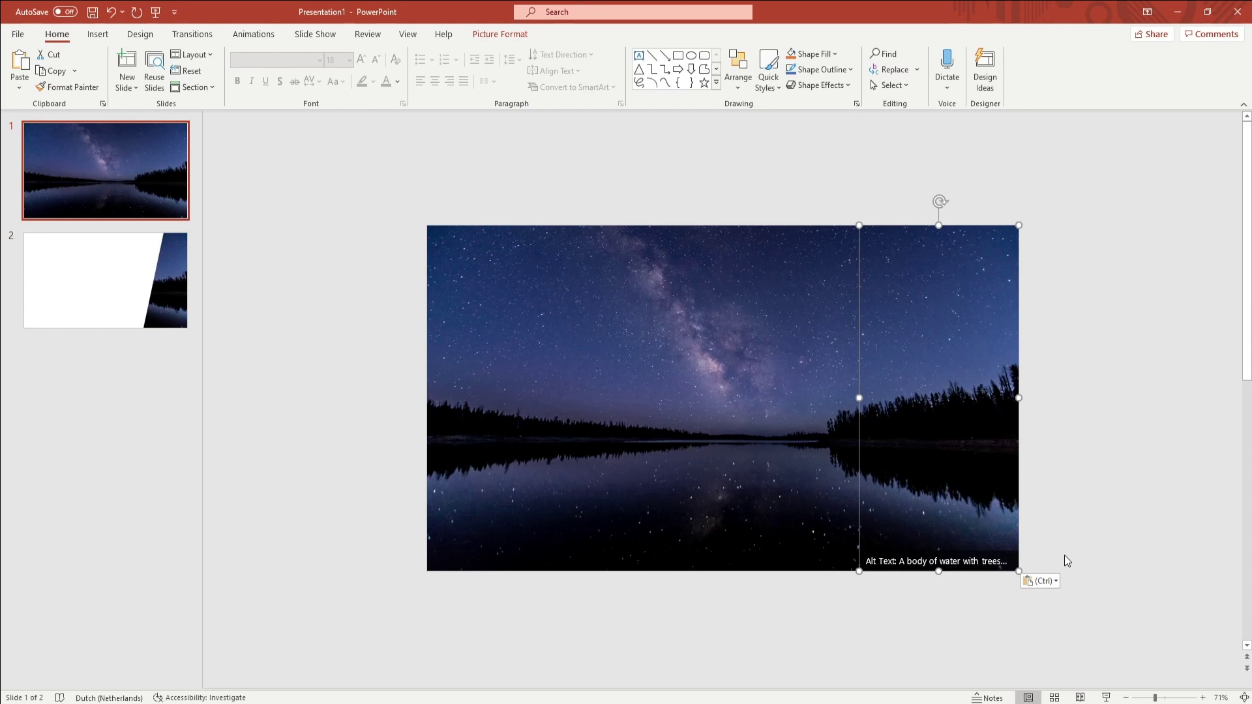
key(Page_Down)
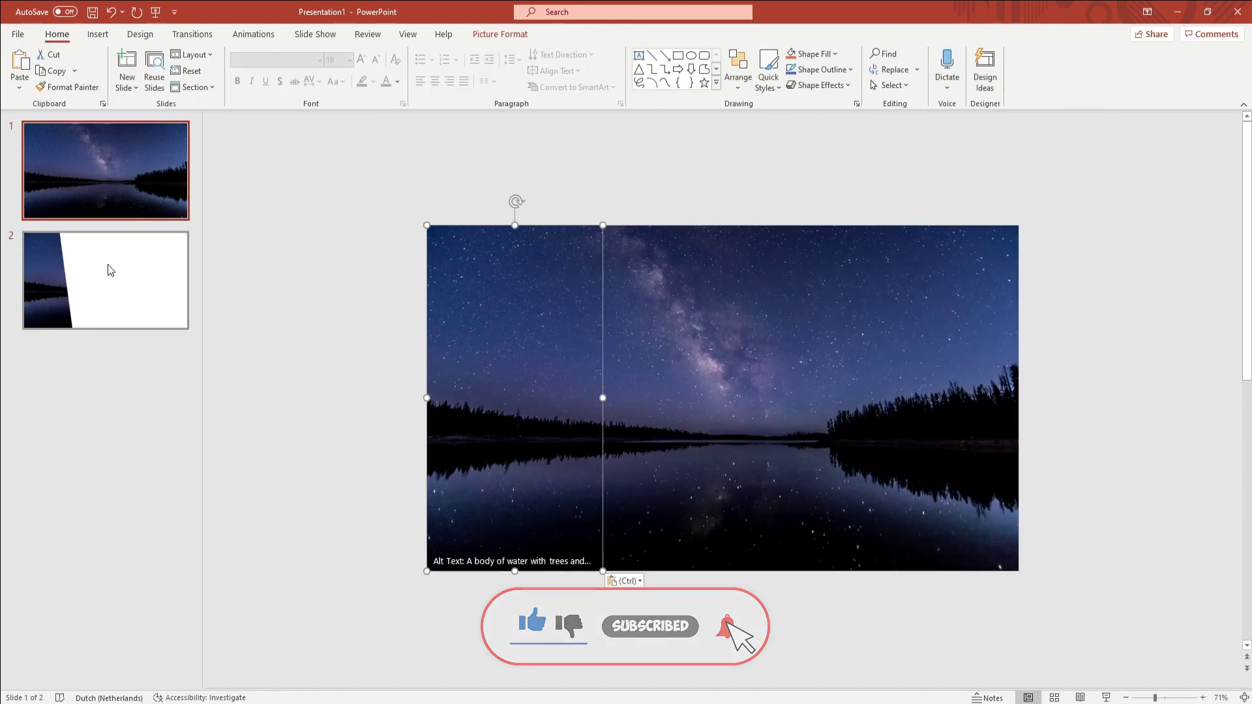
- Subtract the rectangle to carve the left-hand shard, then delete slide 2
click(188, 190)
click(130, 253)
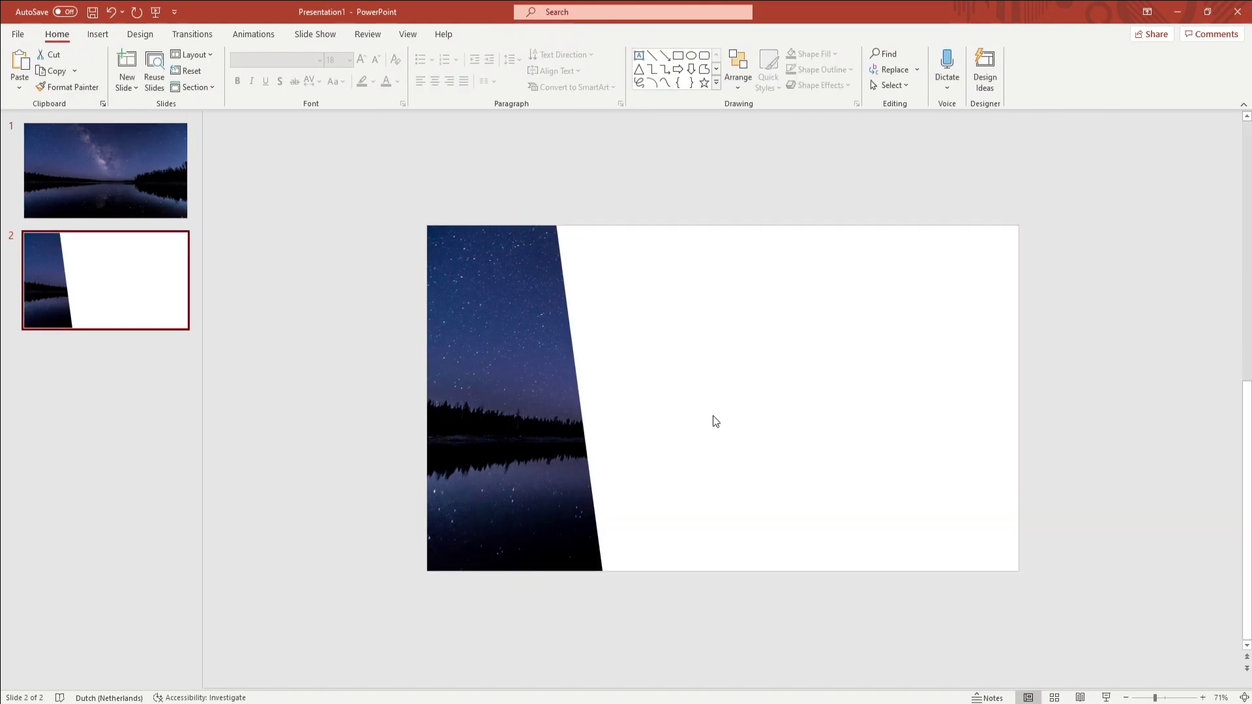
key(Delete)
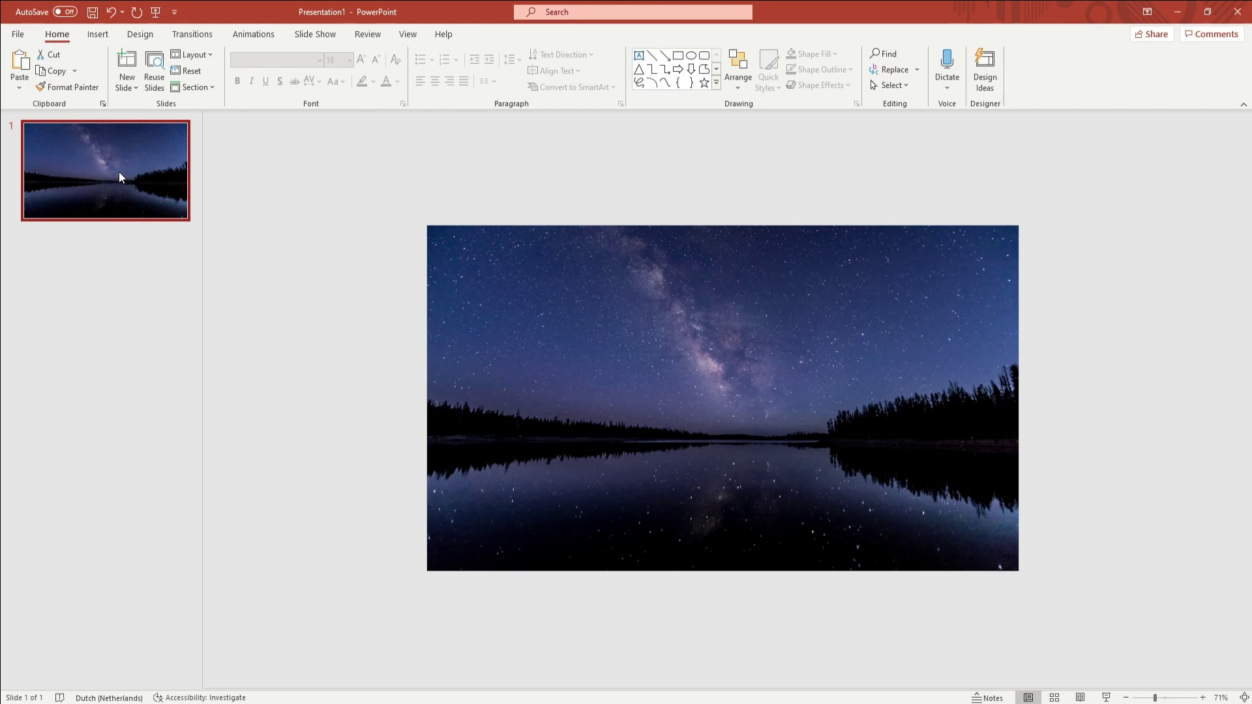
- Give the three left strips a large, soft, blurred black outer shadow in Format Picture
drag(260, 147, 780, 686)
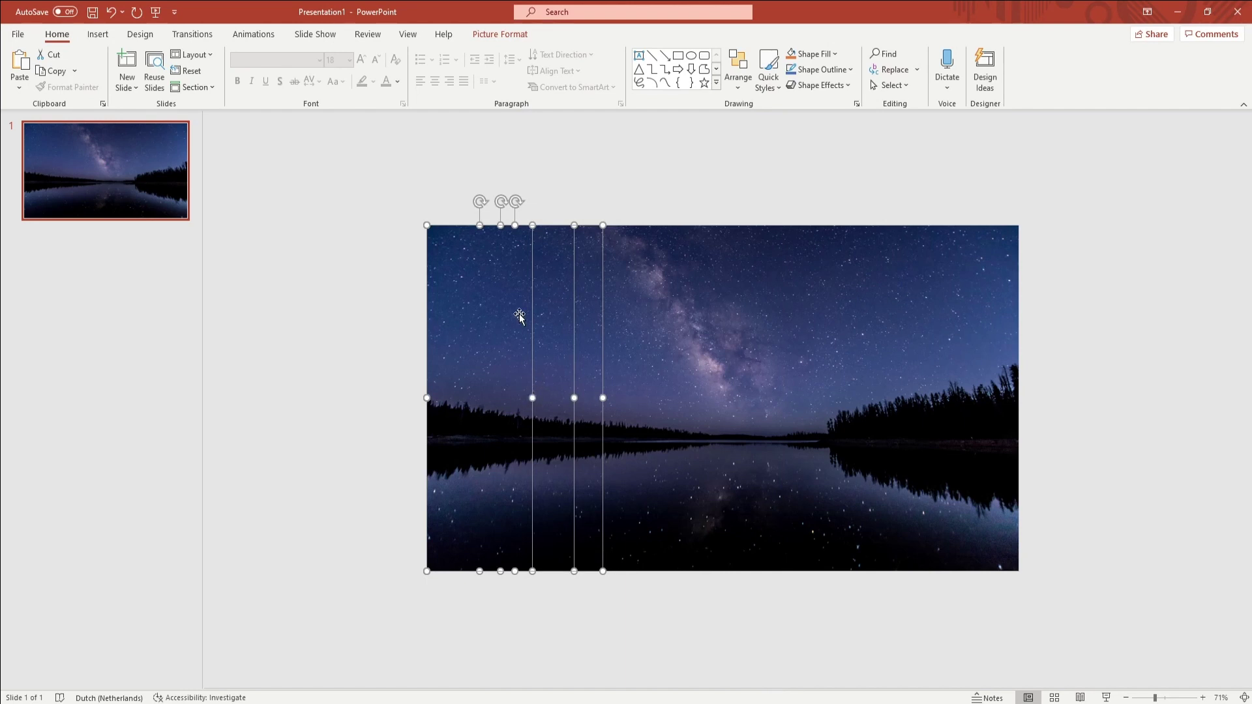
right_click(535, 338)
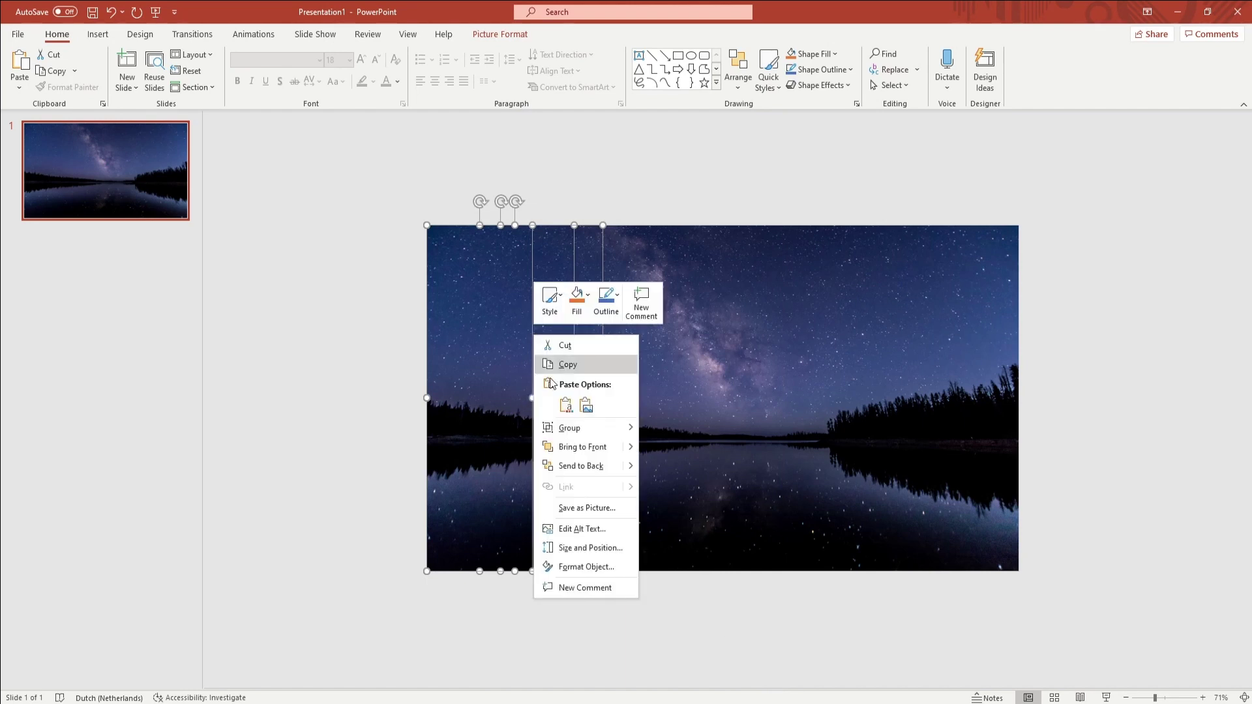
click(595, 567)
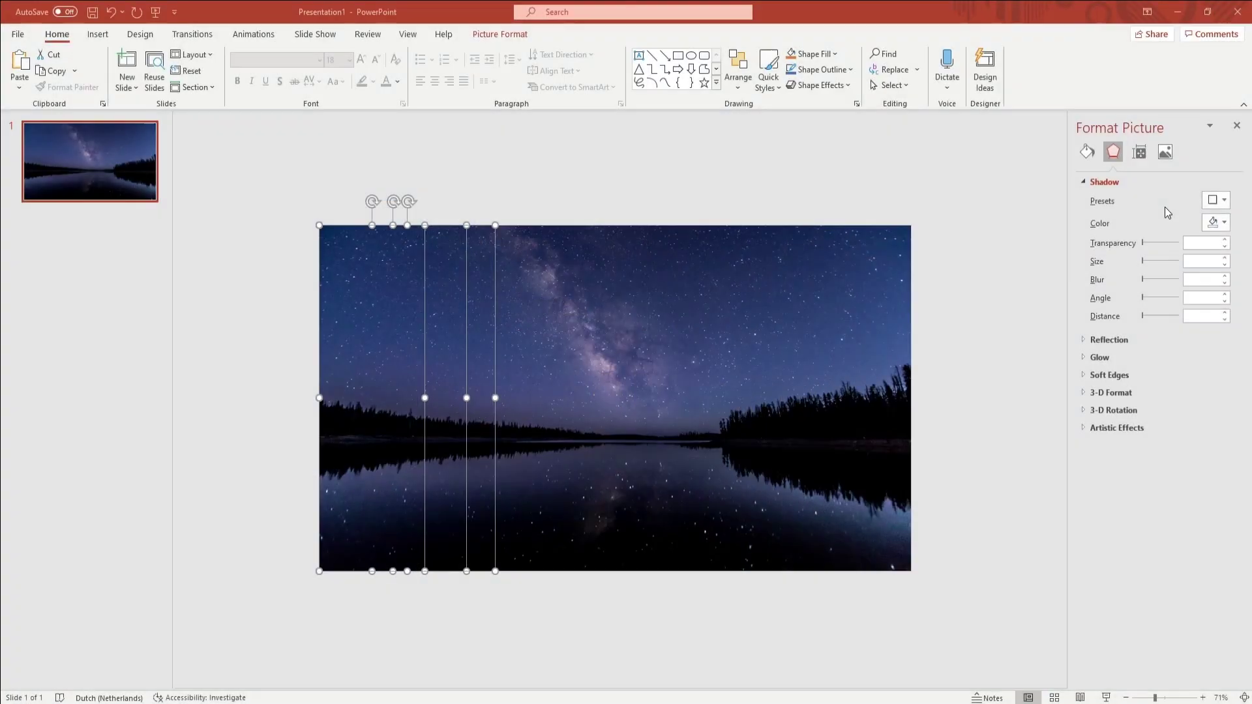
click(670, 165)
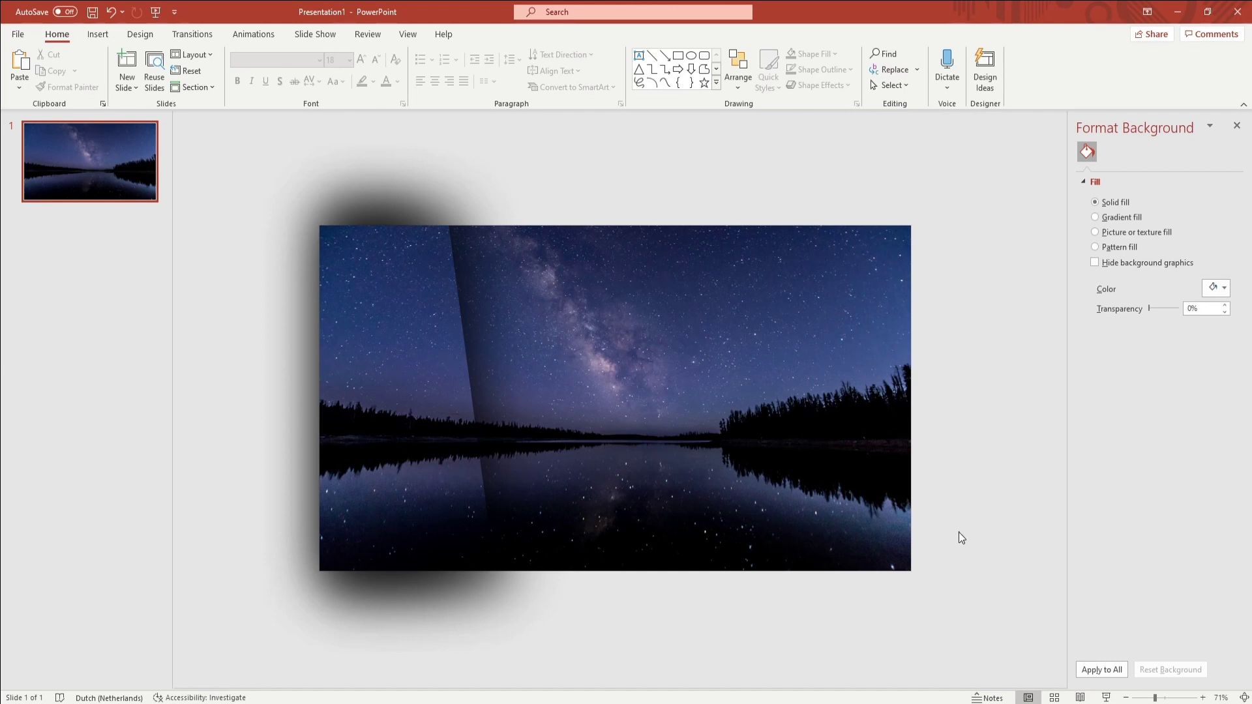
- Send the left narrow strip backward one layer
click(406, 352)
right_click(408, 353)
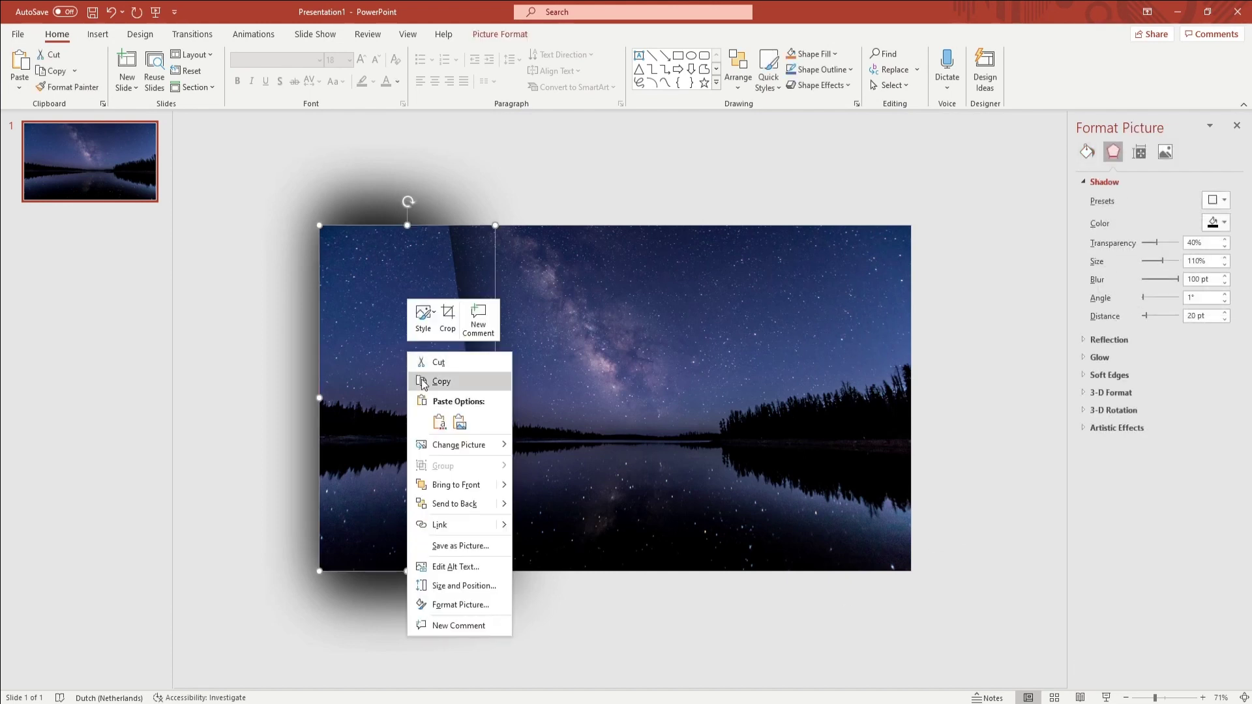
mouse_move(506, 510)
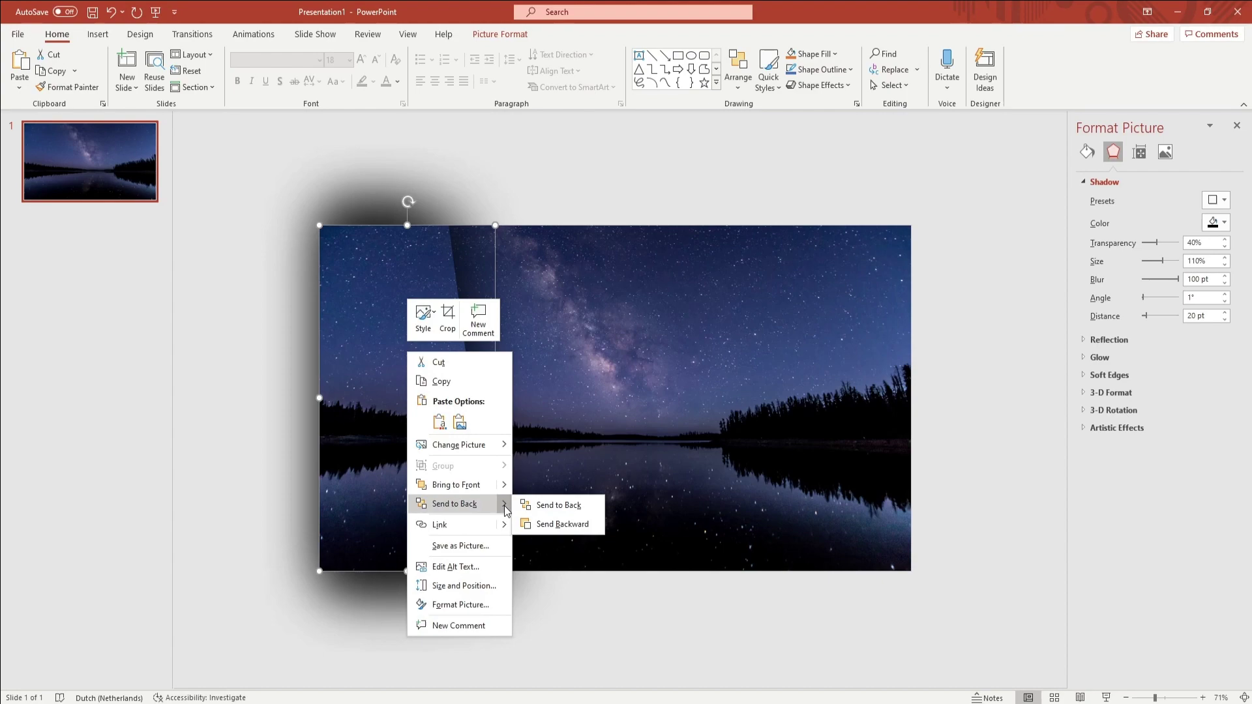
click(556, 525)
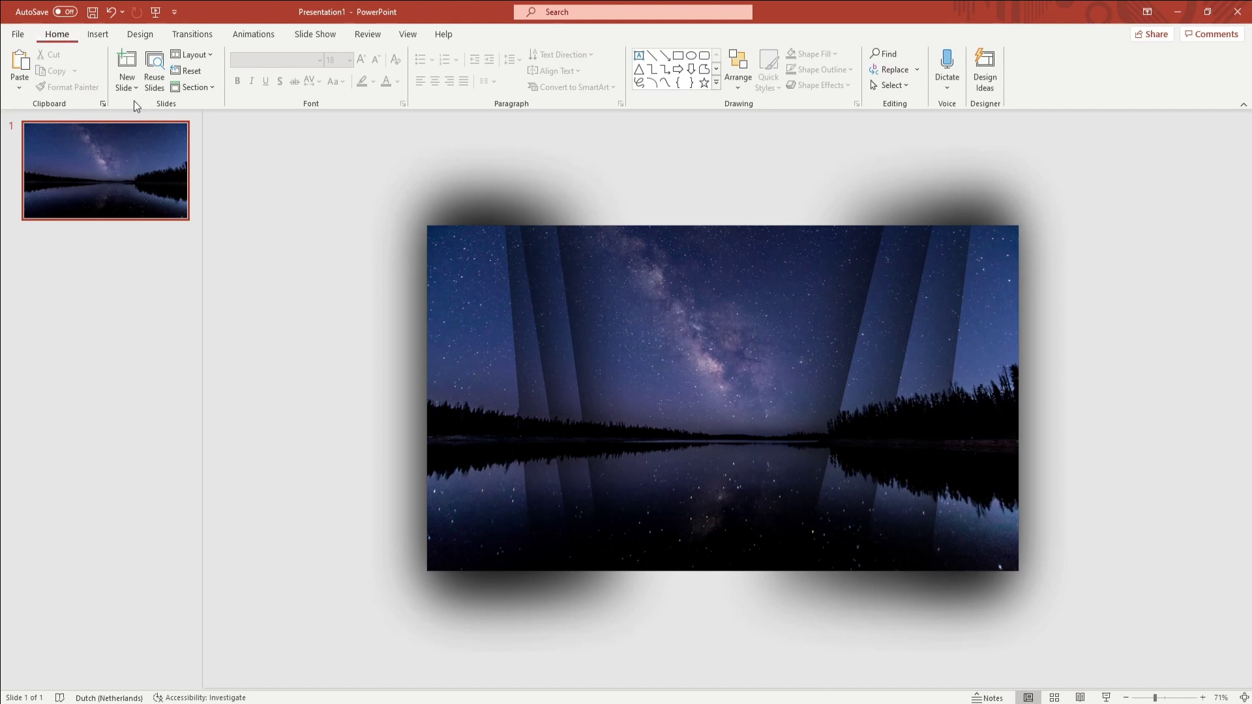
- In the Selection Pane, rename Pictures 10, 11 and 12 to 1, 2 and 3
click(737, 75)
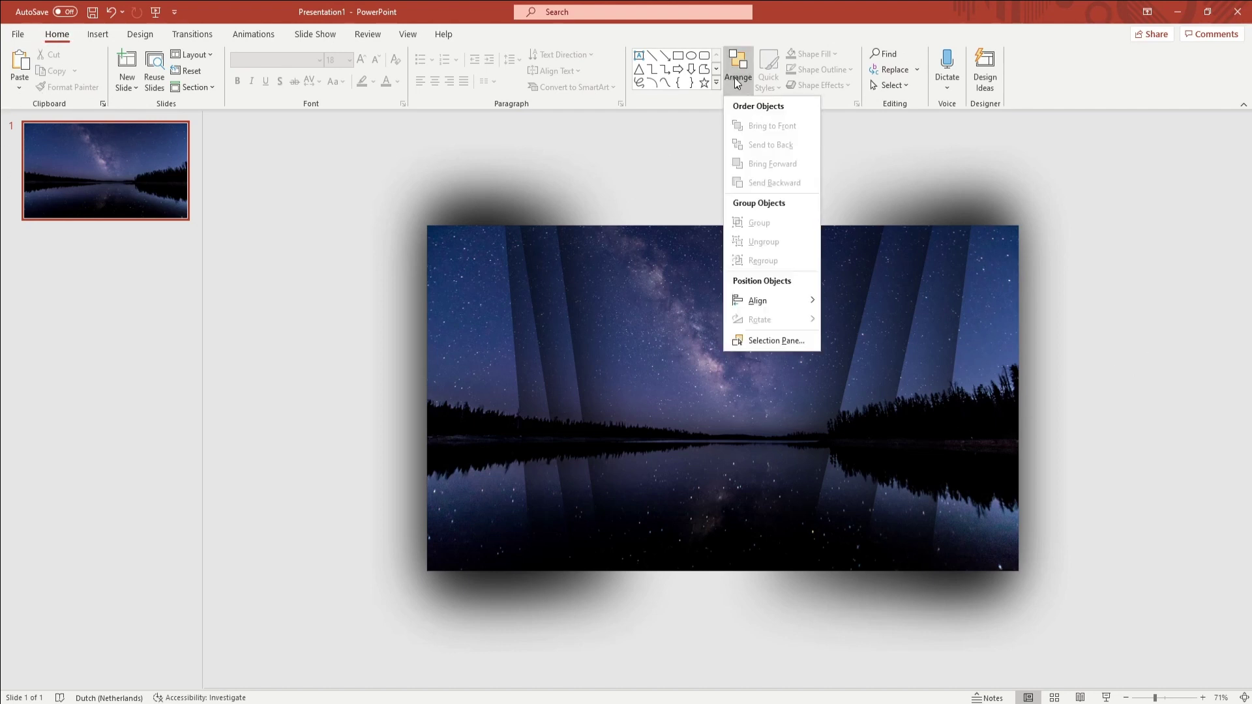
click(777, 331)
click(1143, 174)
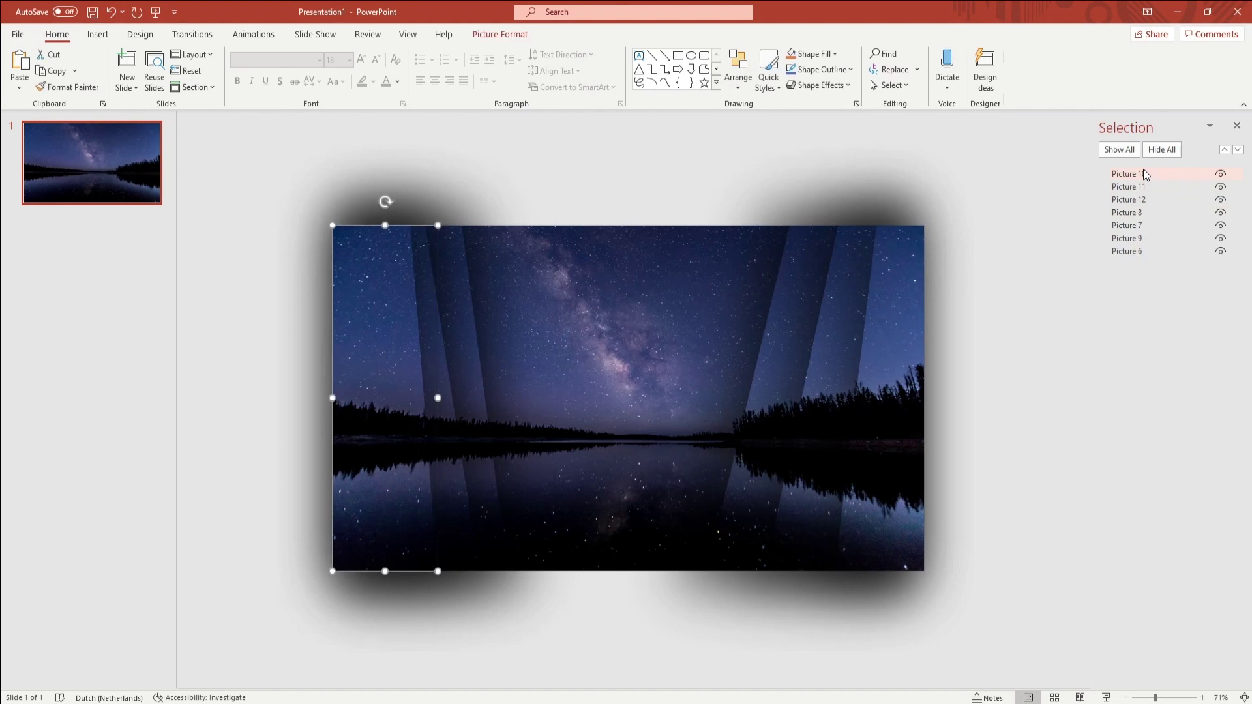
click(1140, 174)
text(1)
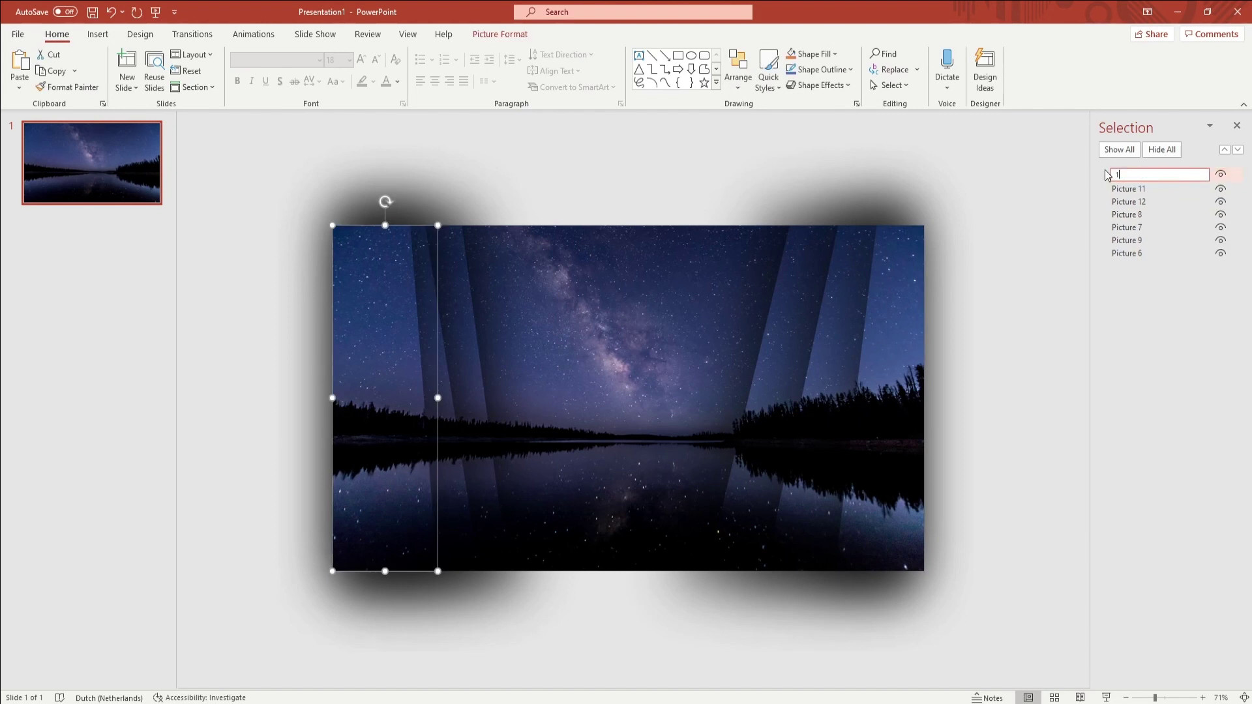
click(1125, 189)
click(1135, 189)
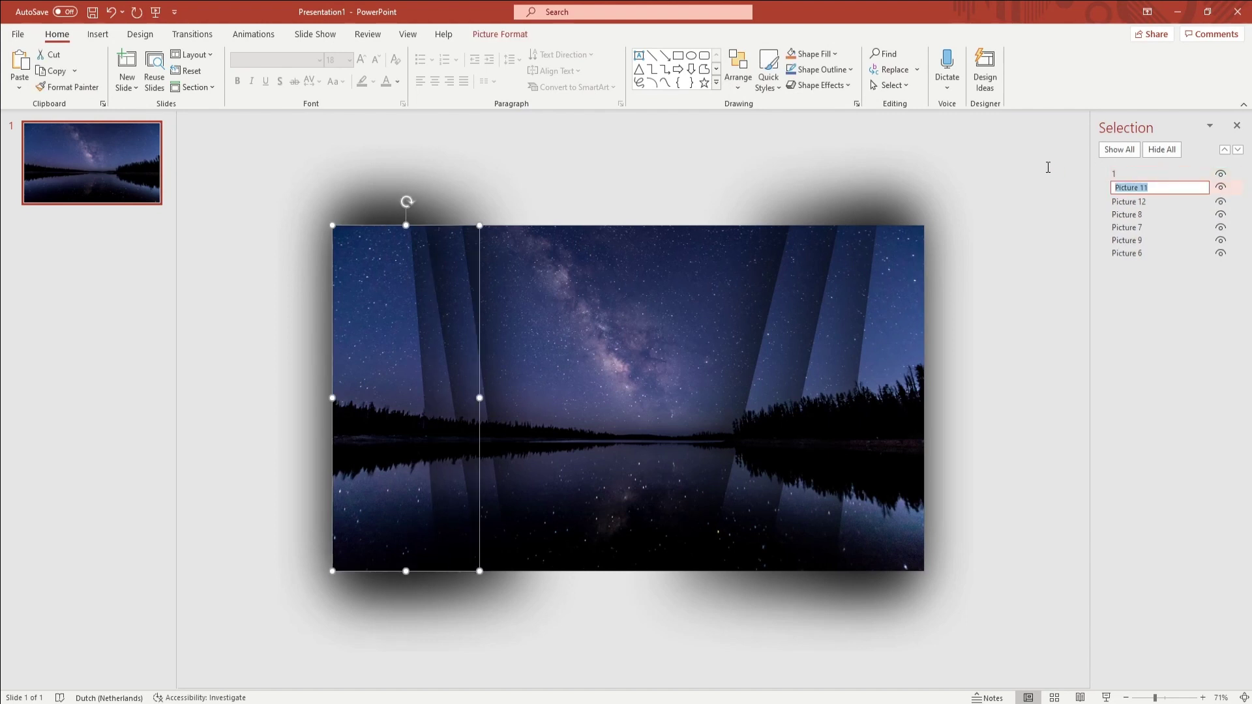
text(2)
click(1141, 203)
click(1138, 199)
text(3)
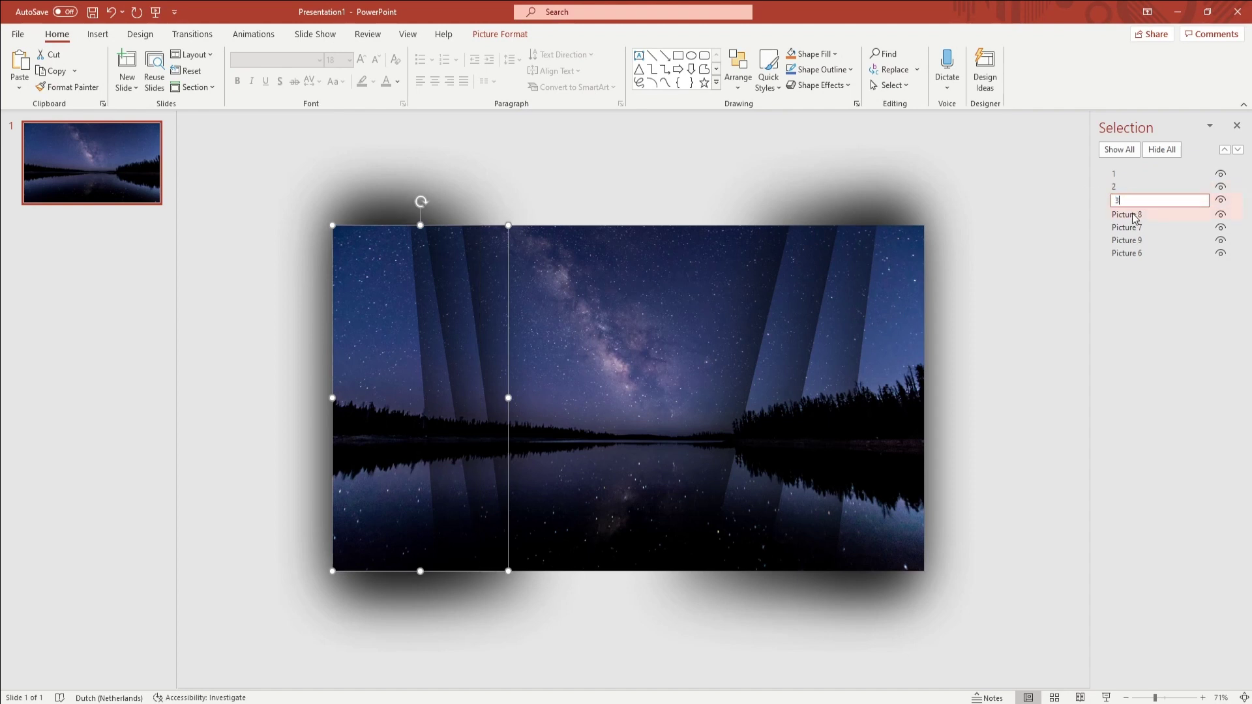
- Rename Pictures 8, 7 and 9 to 1, 2 and 3
click(1146, 213)
click(1148, 212)
text(1)
click(1154, 226)
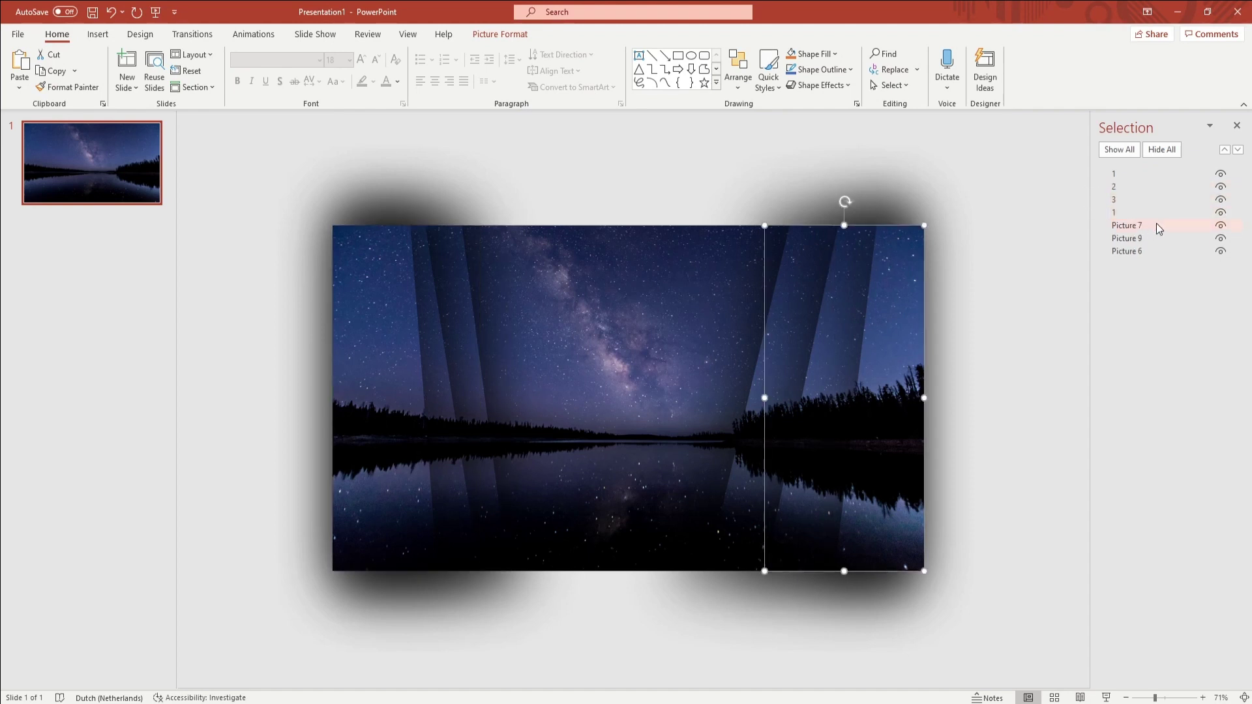
click(1170, 225)
text(2)
click(1148, 240)
click(1159, 240)
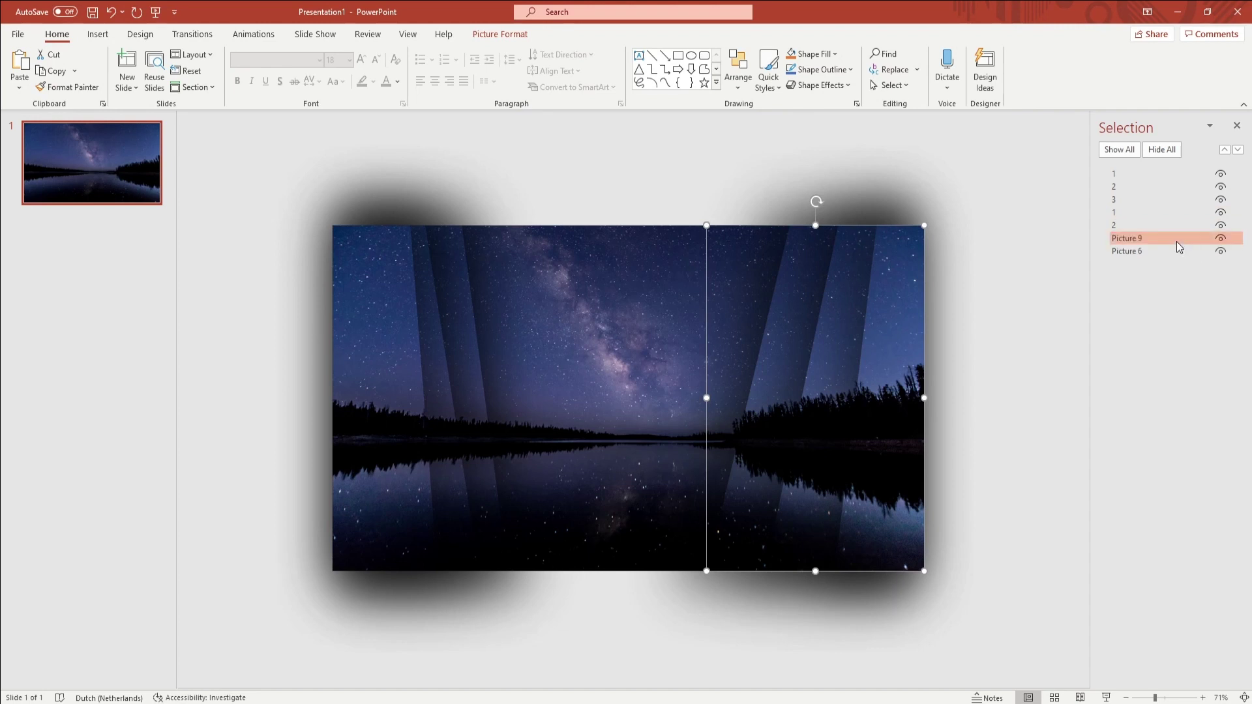
text(3)
- Reorder the Selection Pane rows so the strips pair up 1, 1, 2, 2, 3, 3
click(1145, 250)
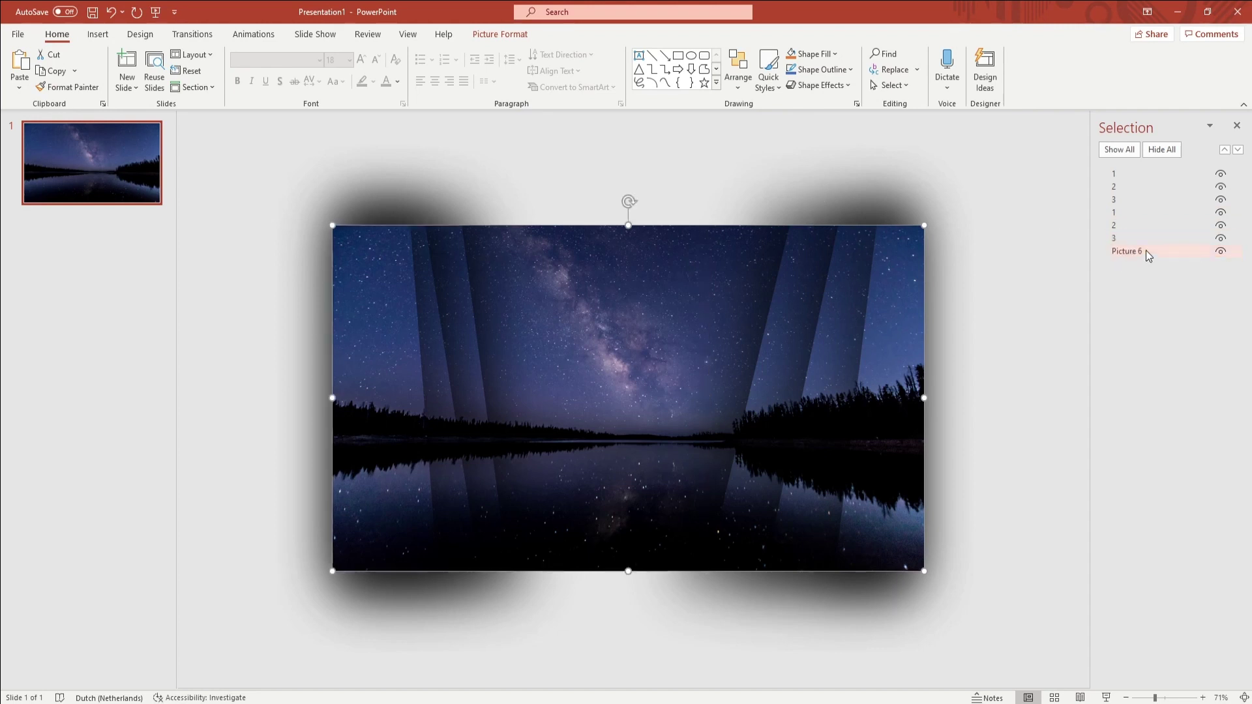
click(1126, 226)
click(1118, 213)
mouse_move(1118, 213)
mouse_down()
mouse_move(1116, 187)
mouse_move(1124, 208)
mouse_up()
click(1121, 238)
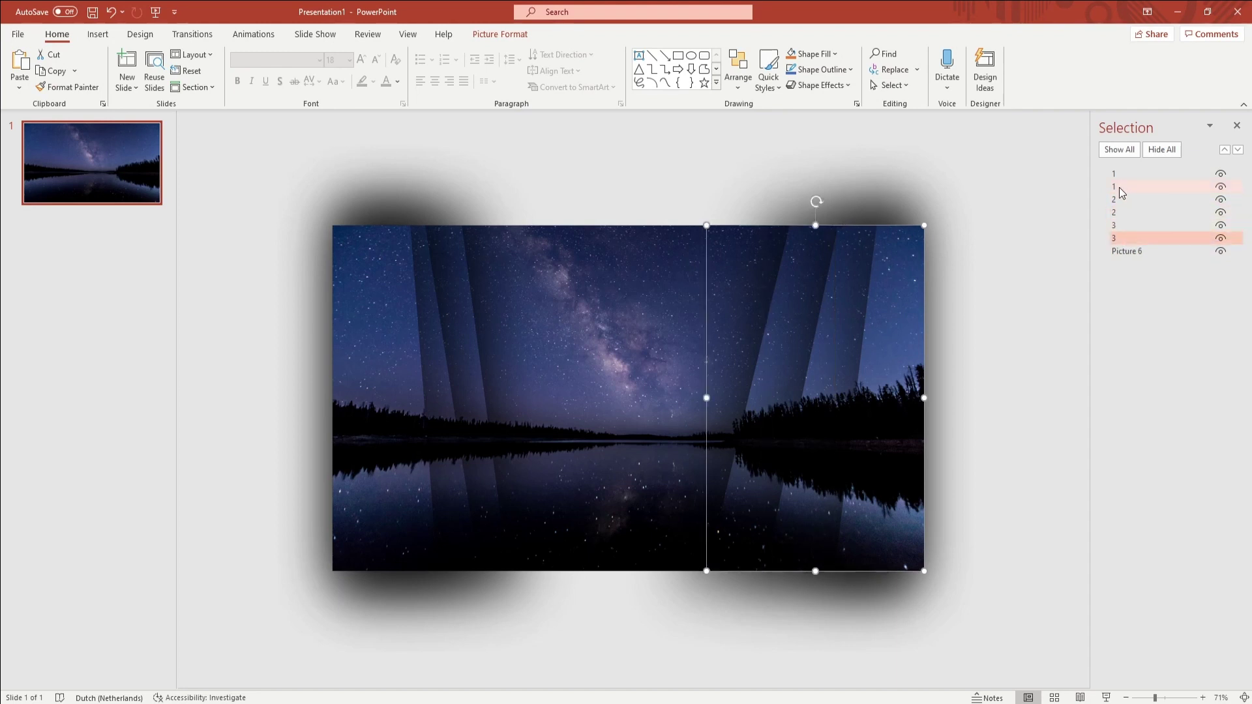
click(996, 461)
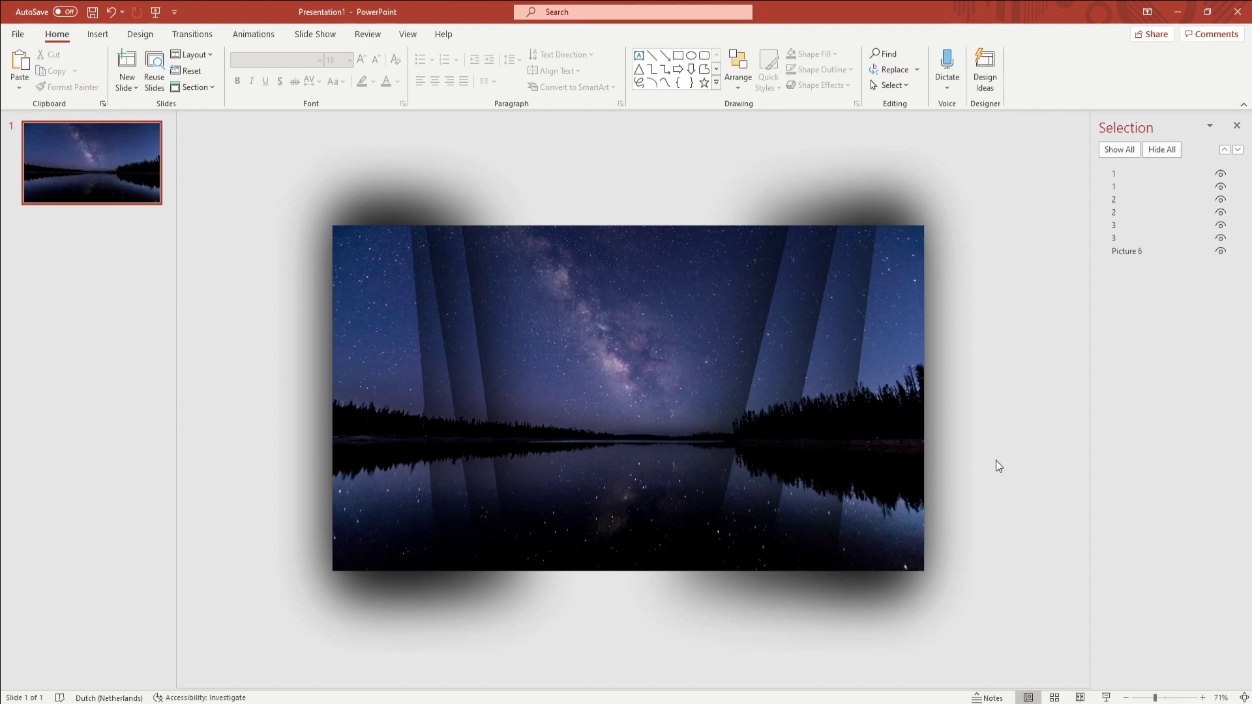
- Apply a Grow/Shrink emphasis with a 01.00 duration to all six strips
drag(232, 186, 991, 632)
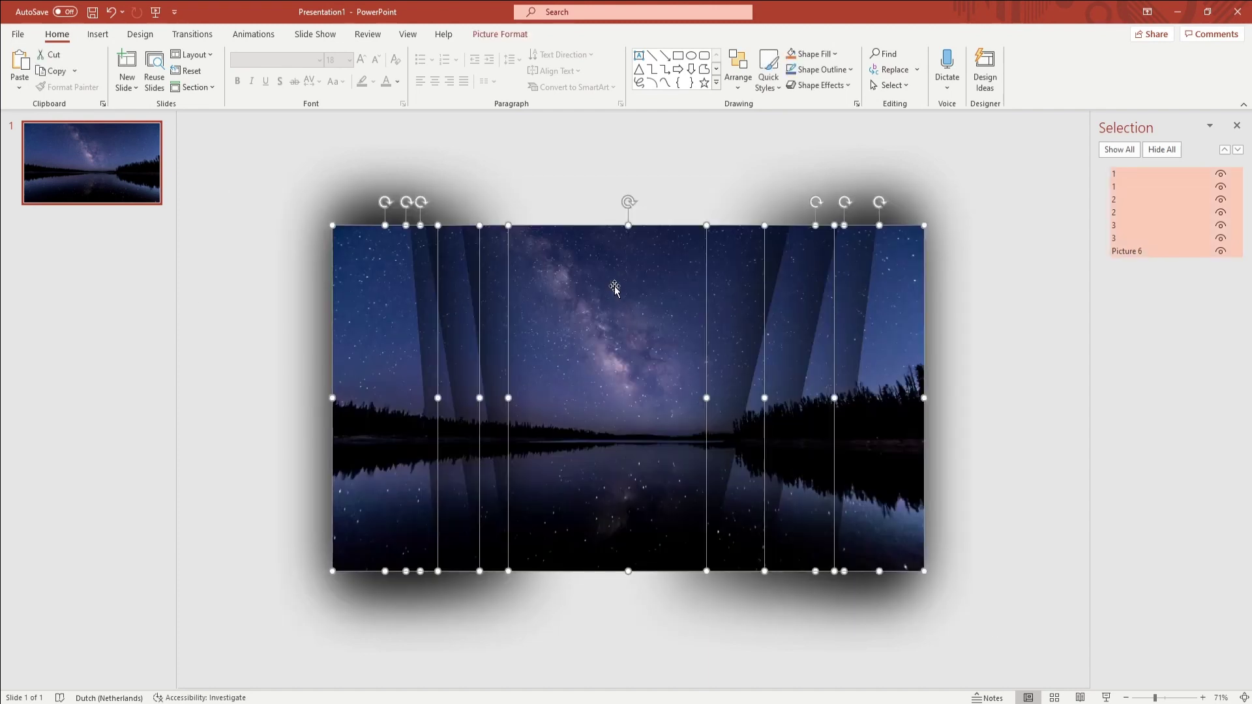
click(254, 34)
click(855, 81)
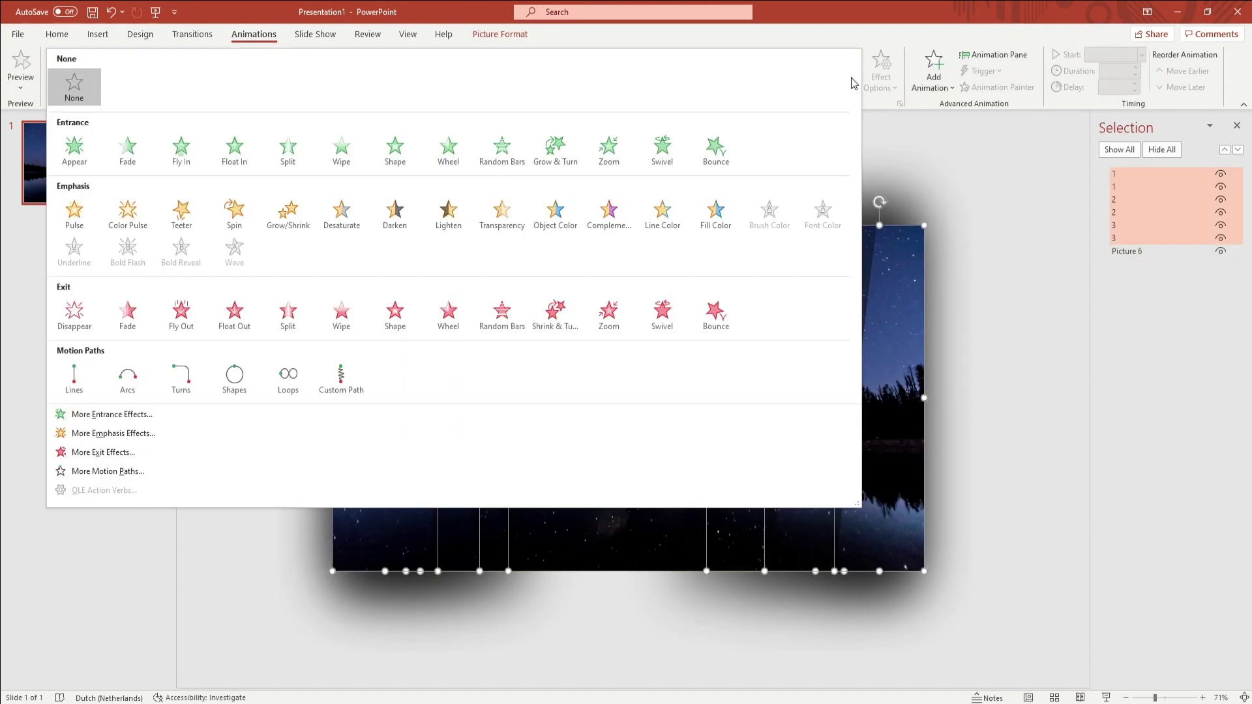
click(287, 210)
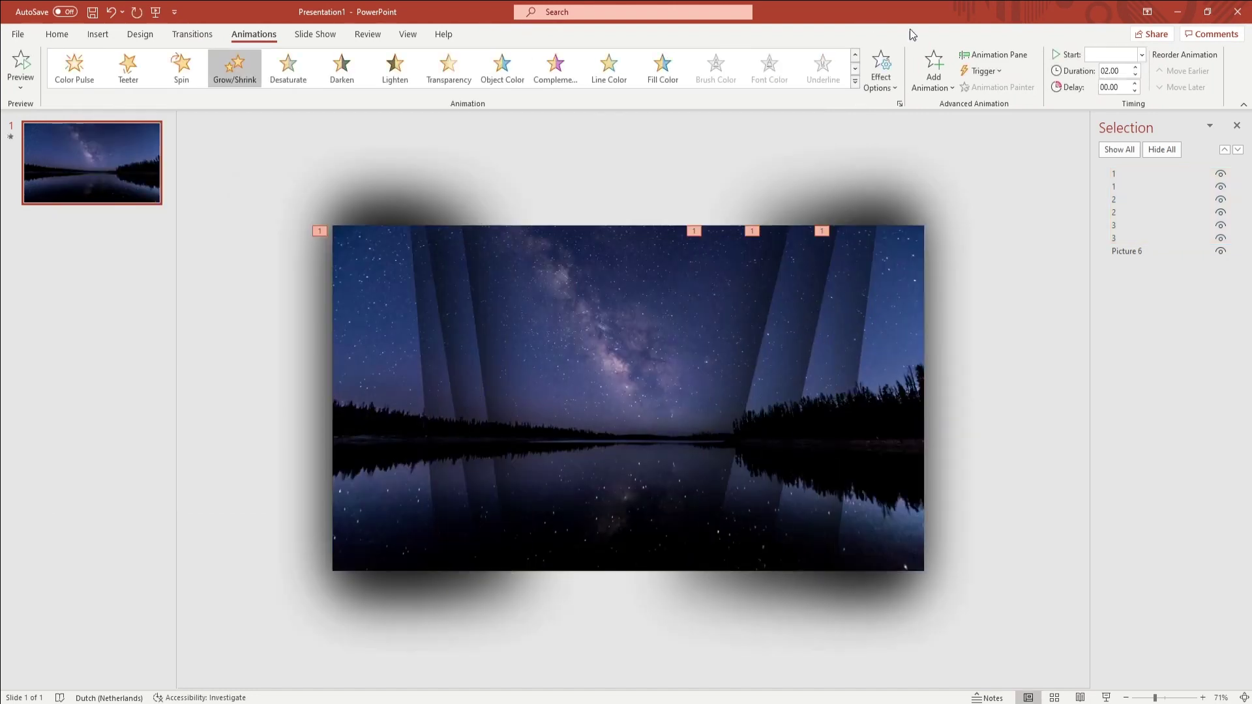
double_click(1119, 71)
text(1)
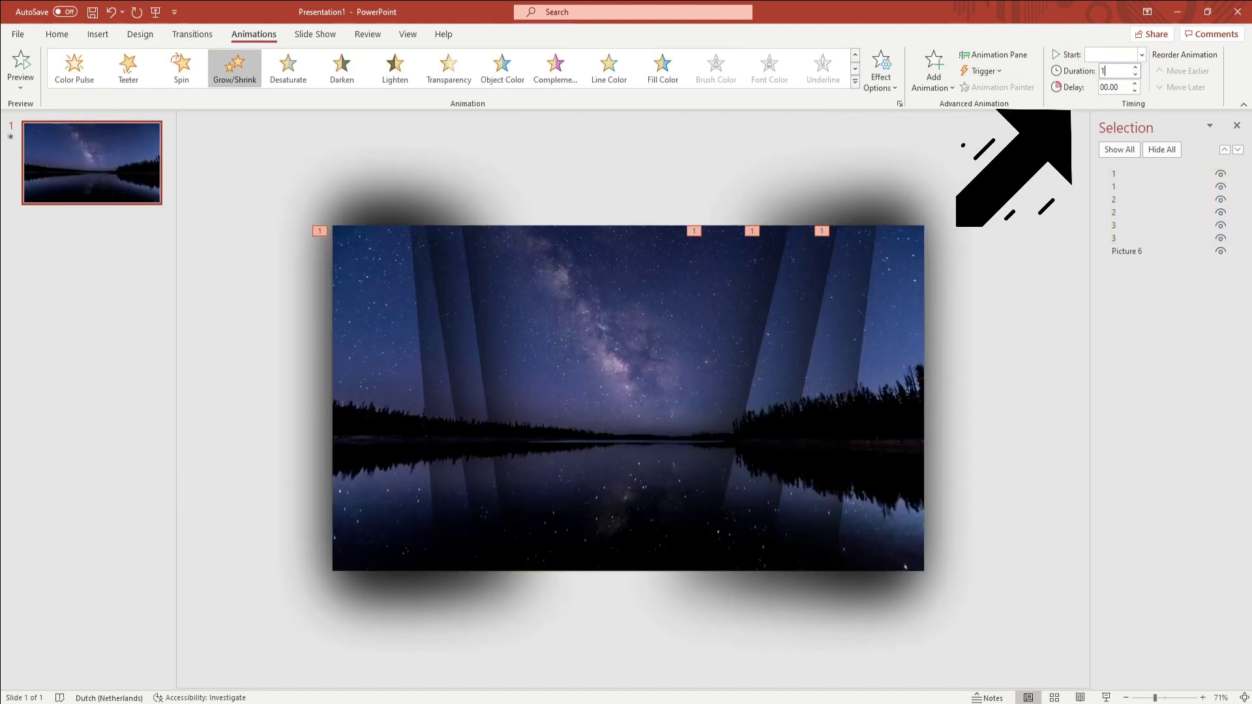
key(Return)
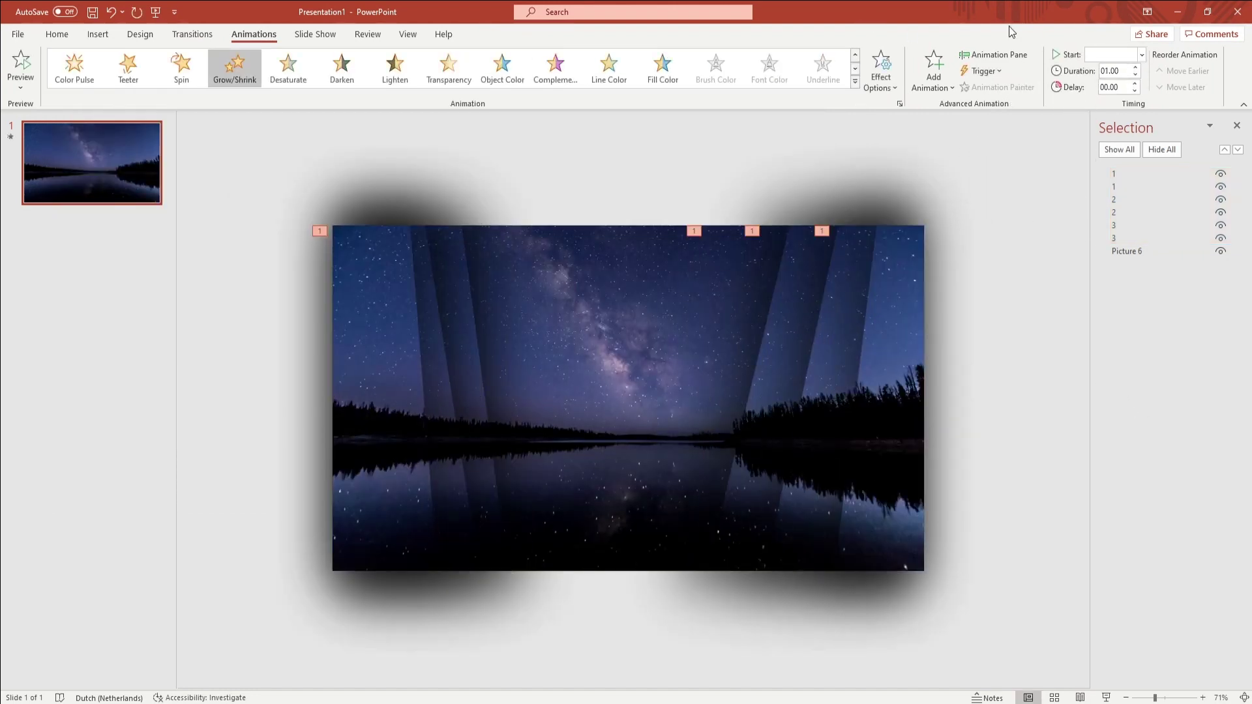
- Select all six animations in the Animation Pane and open the Grow/Shrink size choices
click(994, 55)
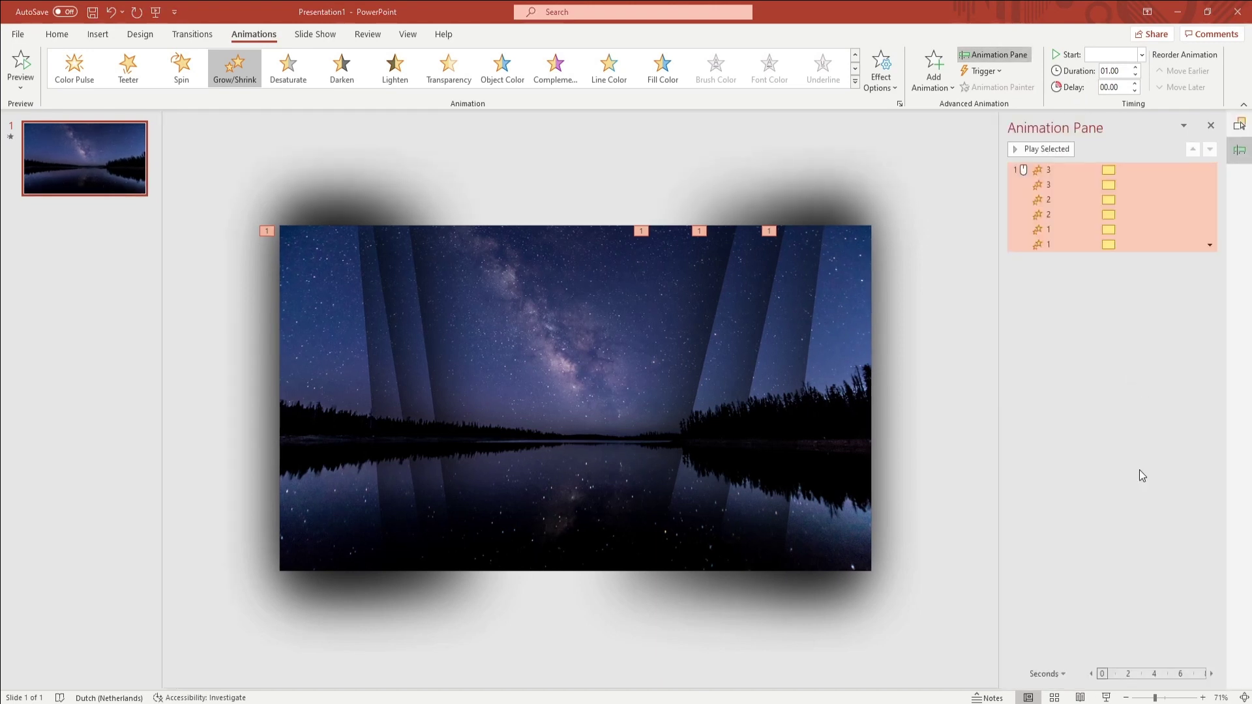
right_click(1052, 194)
click(1054, 170)
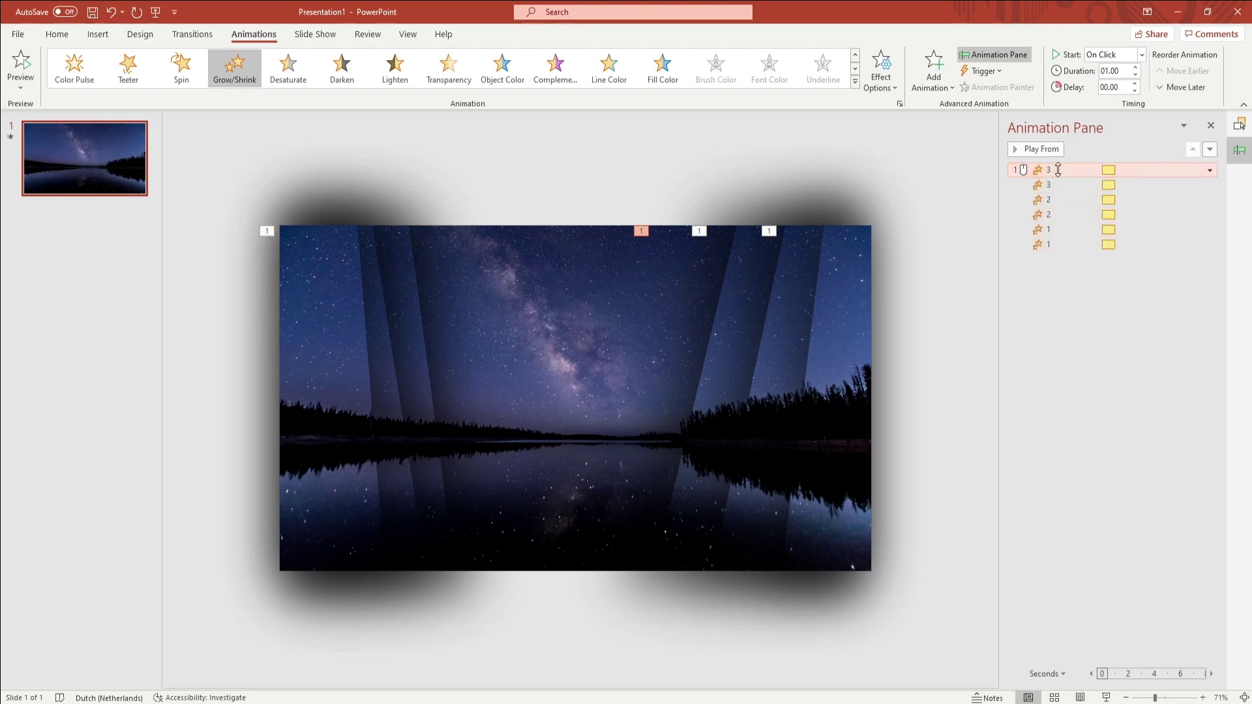
key(ctrl+a)
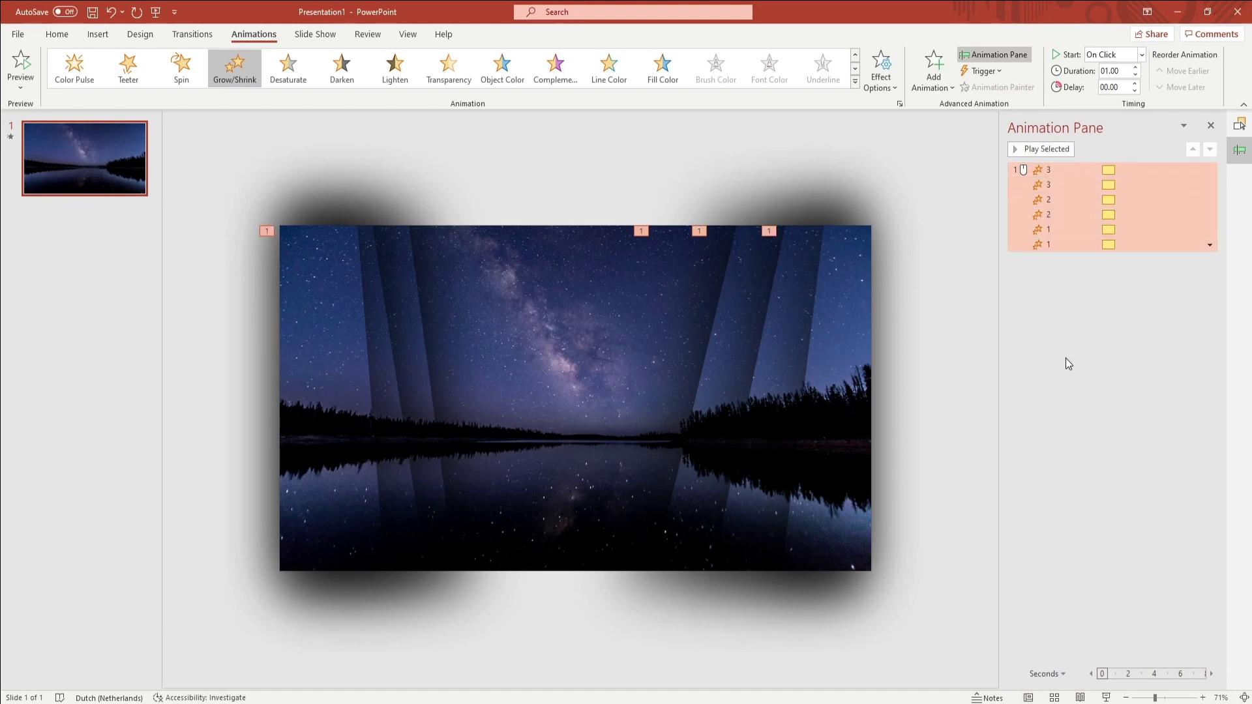
click(1210, 199)
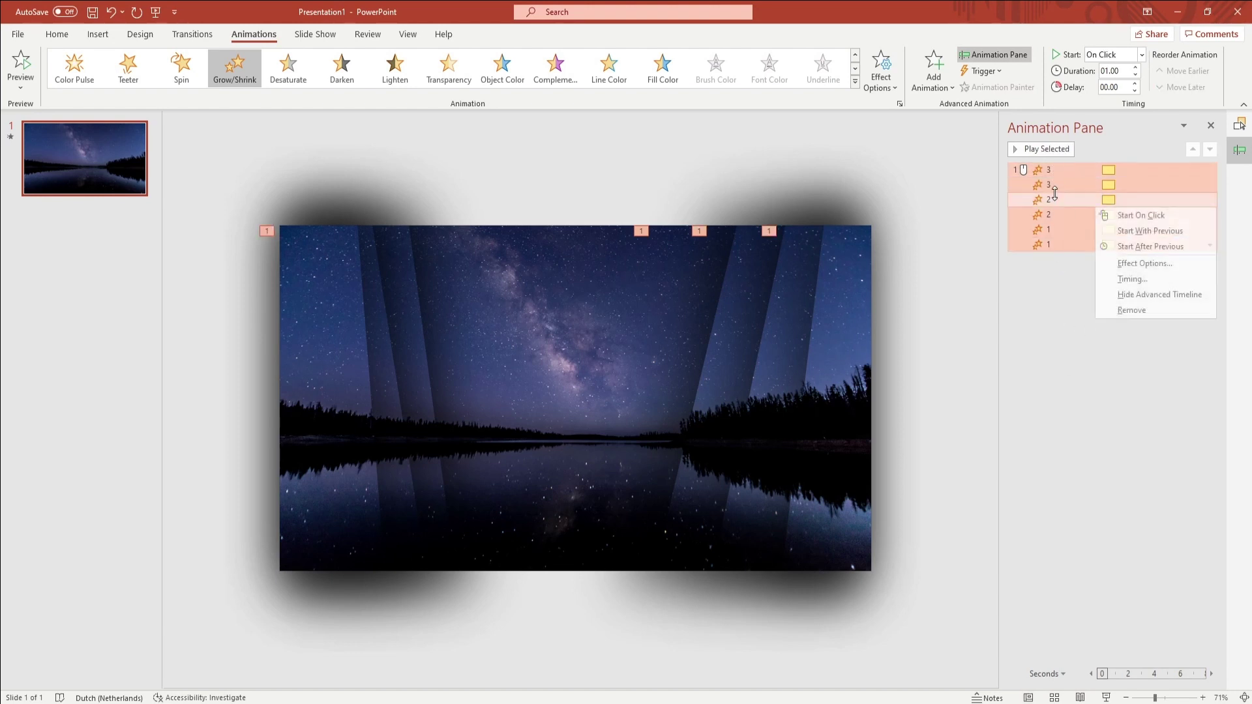
click(1148, 263)
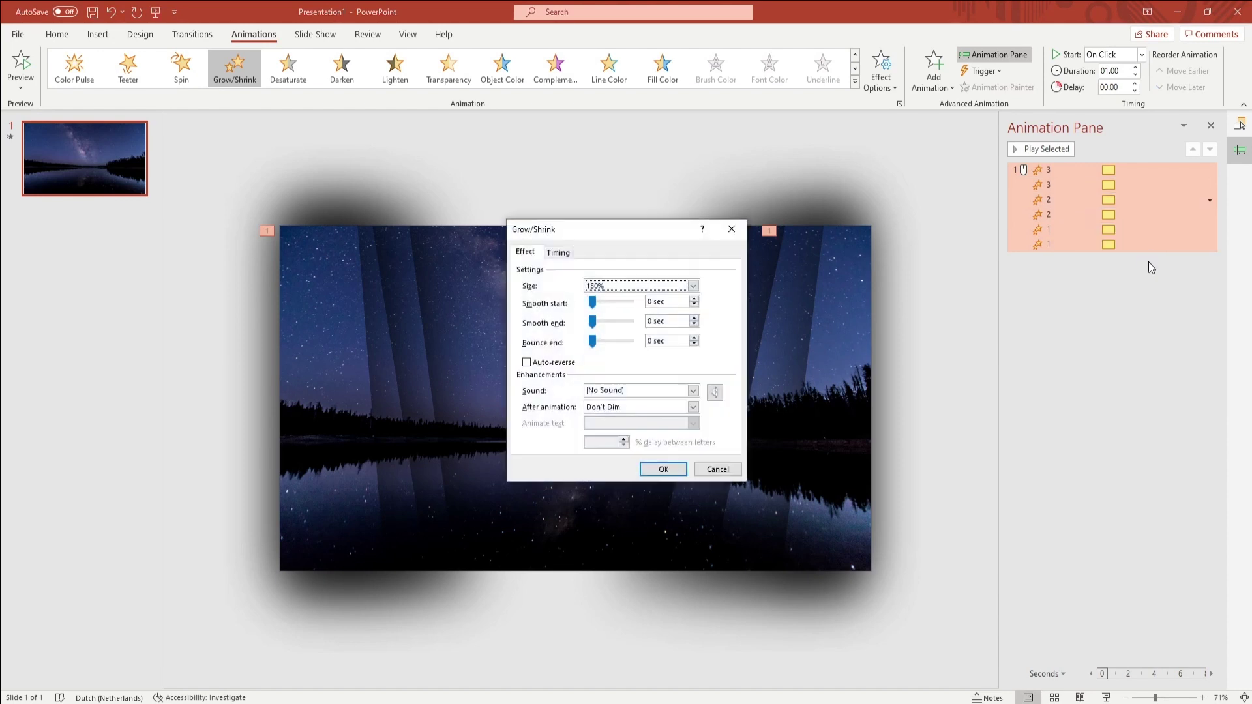
click(611, 287)
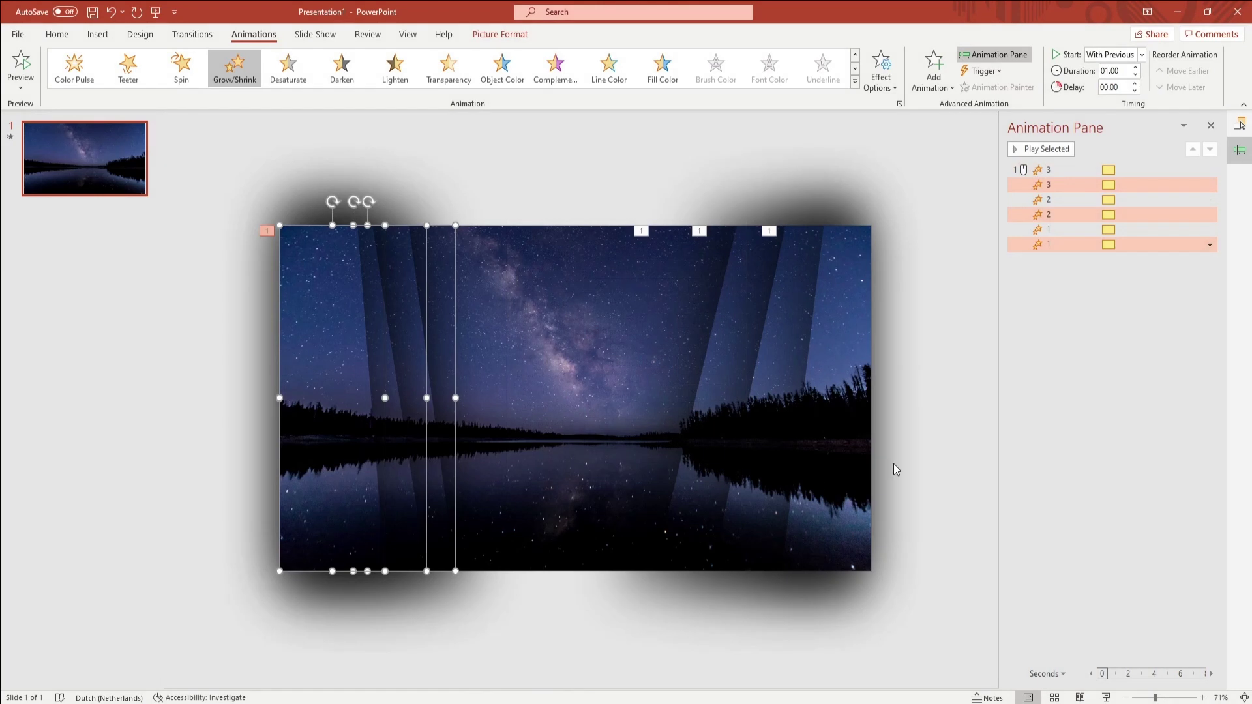
- Add a Lines motion path with direction Left to the three left shards
click(931, 67)
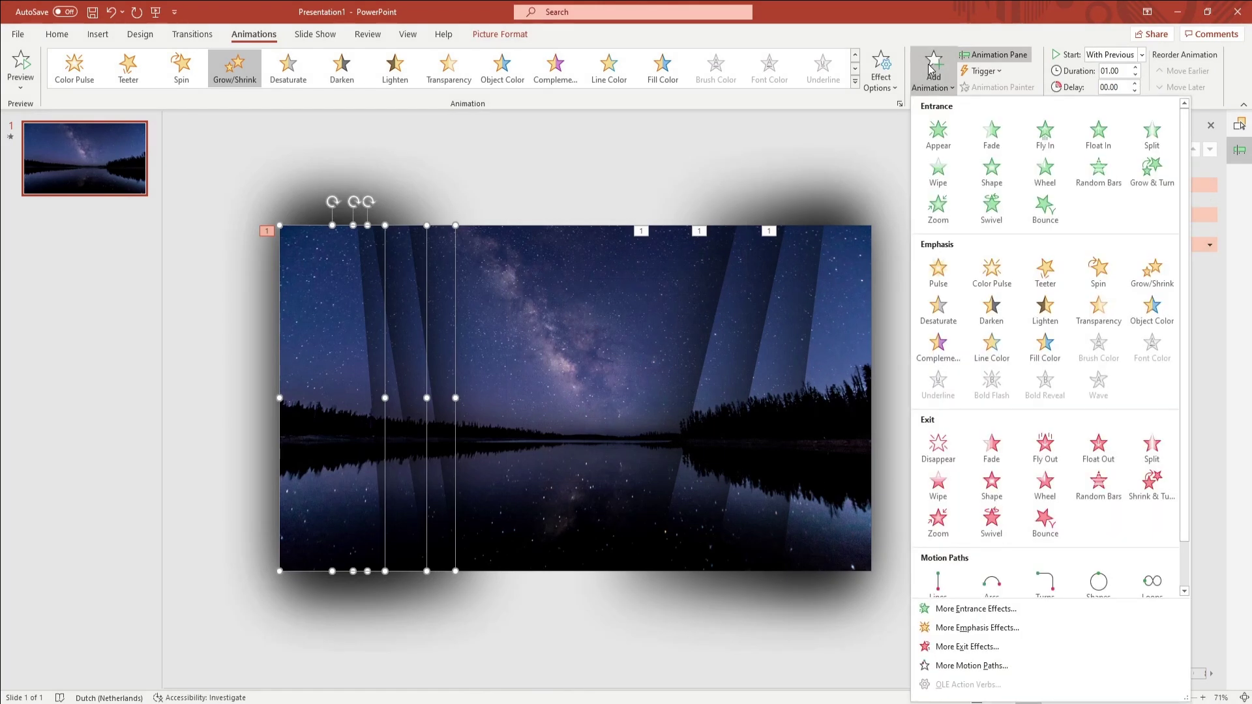
click(951, 592)
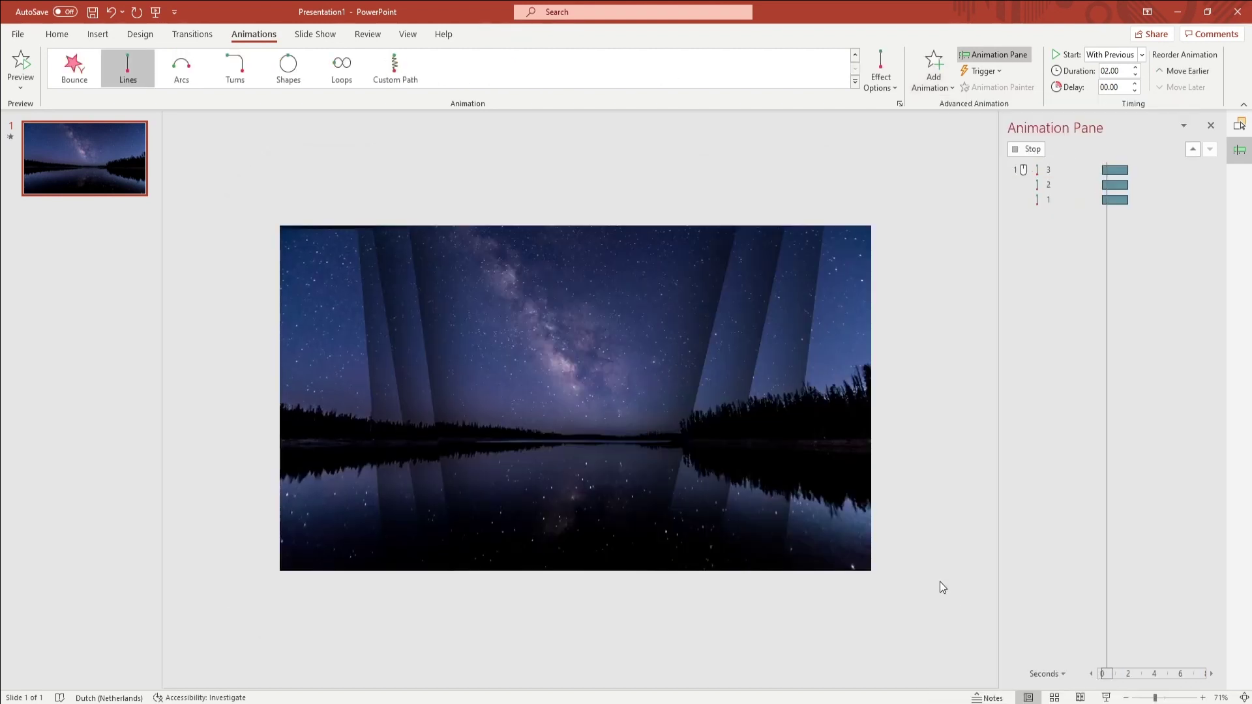
click(875, 84)
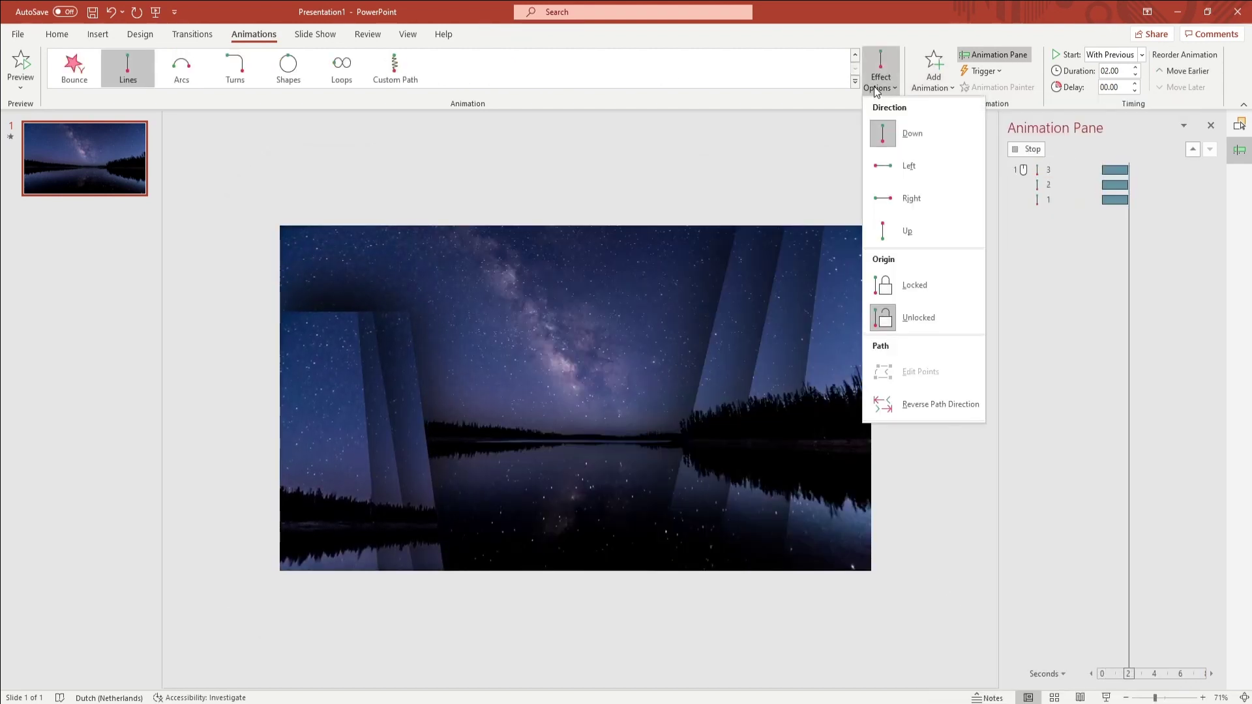
click(907, 163)
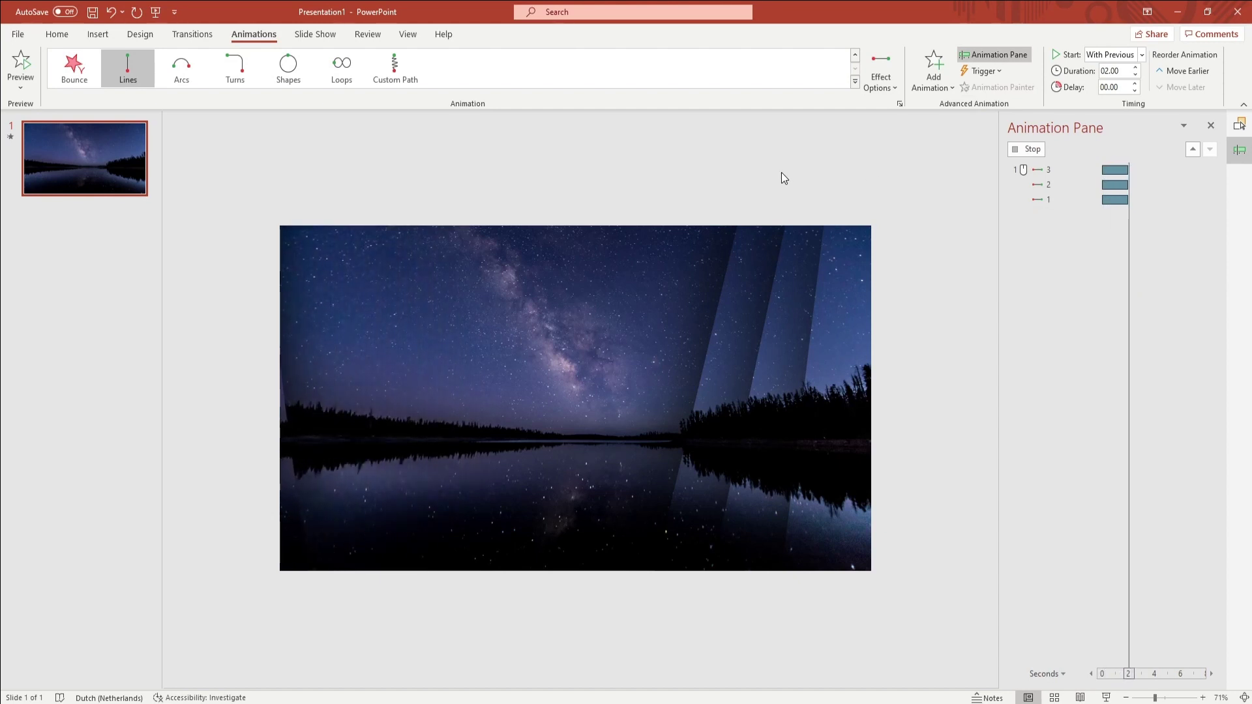
- Reposition the shard 3 and shard 1 motion paths to slide off the left edge, then preview
click(222, 399)
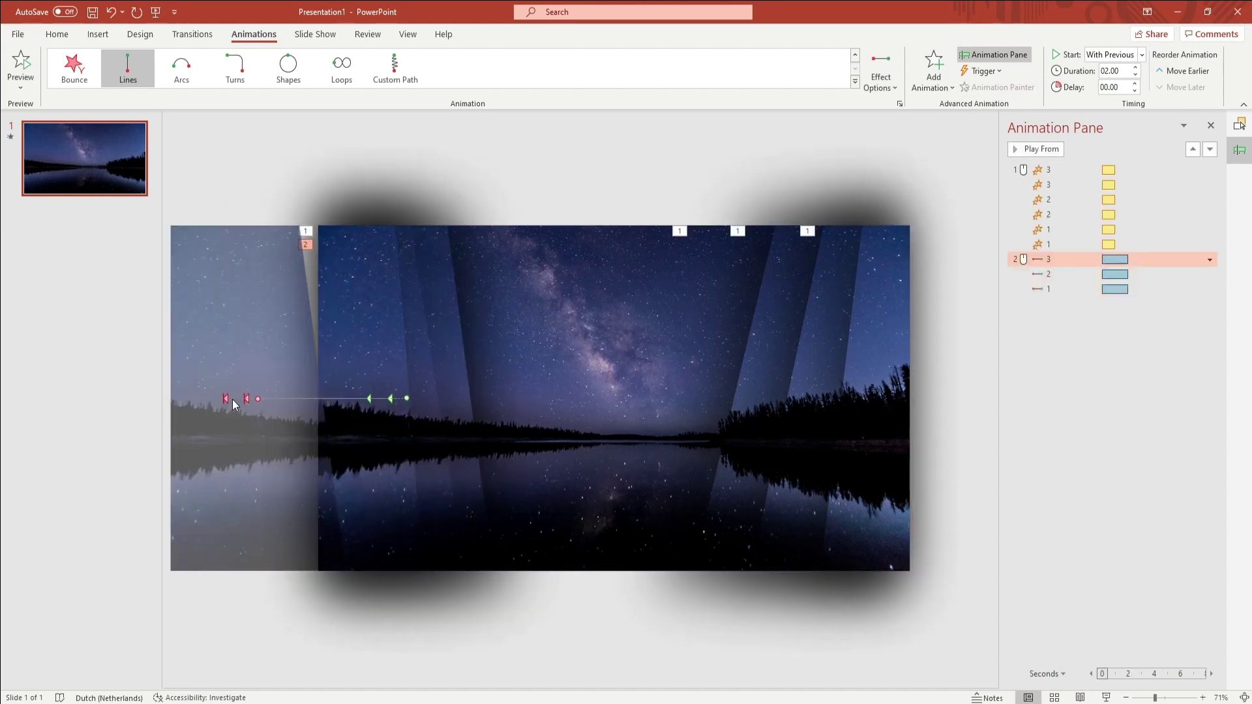
drag(262, 401, 343, 409)
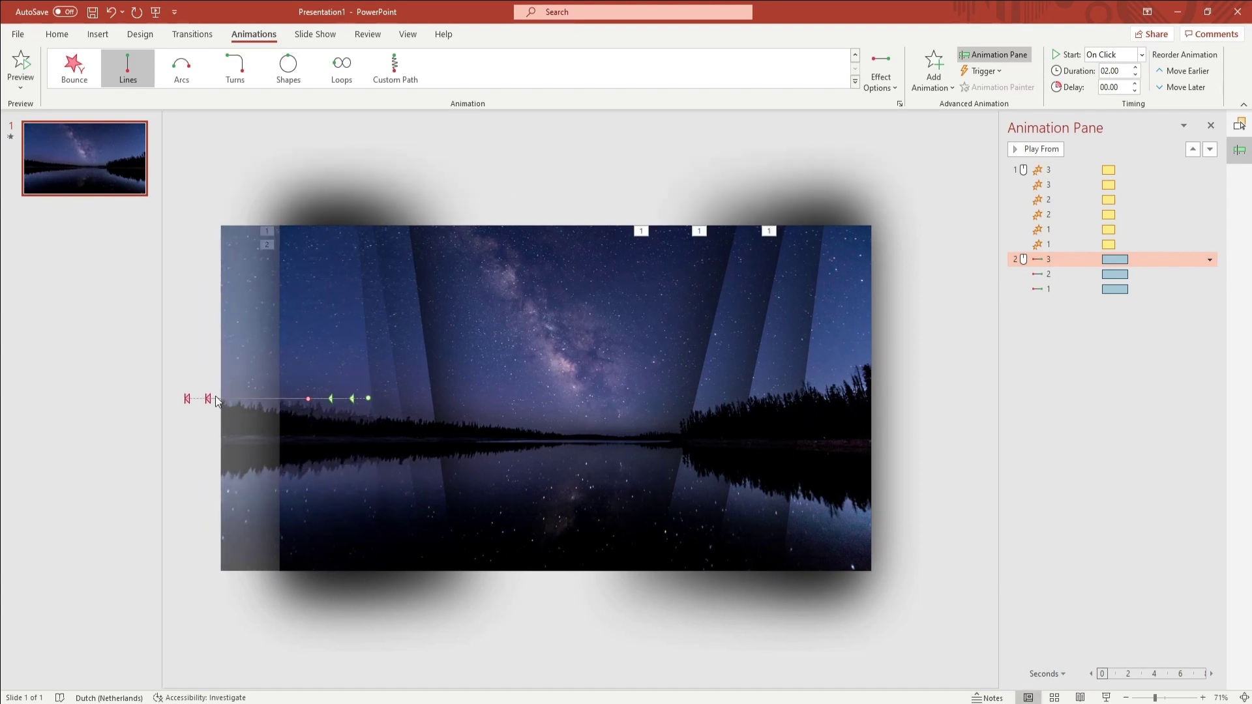
click(199, 358)
drag(209, 399, 250, 402)
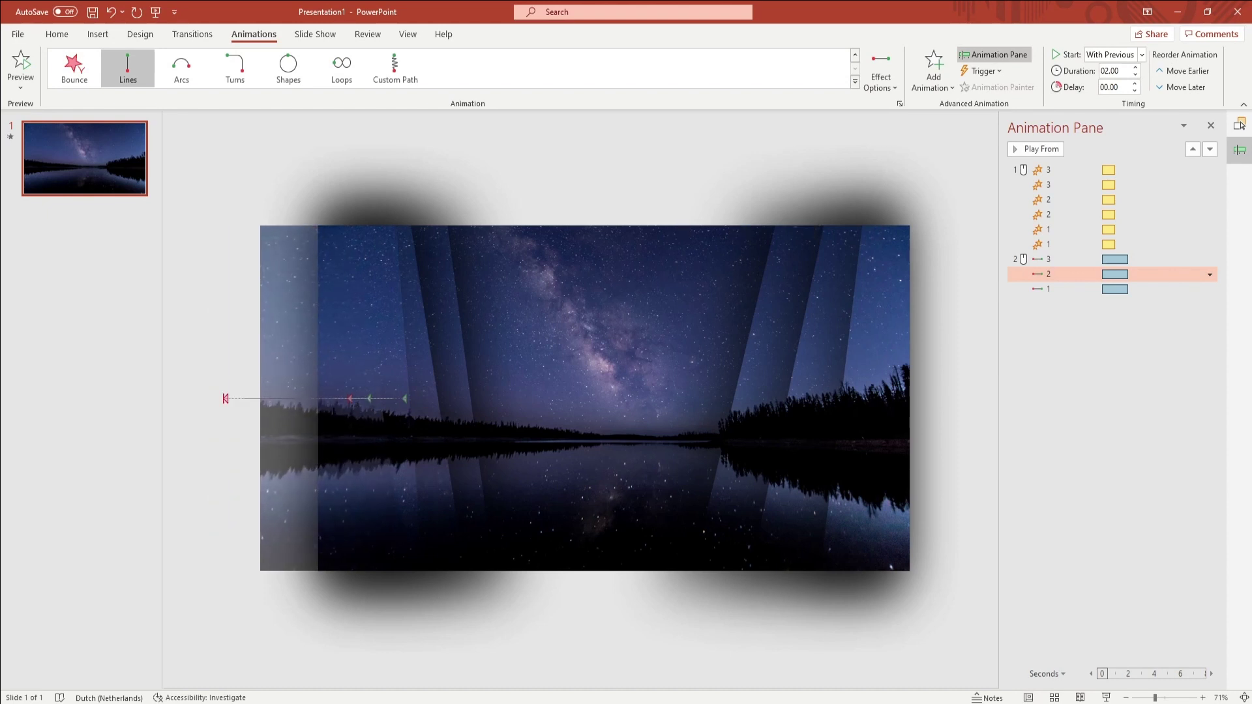
key(ctrl+z)
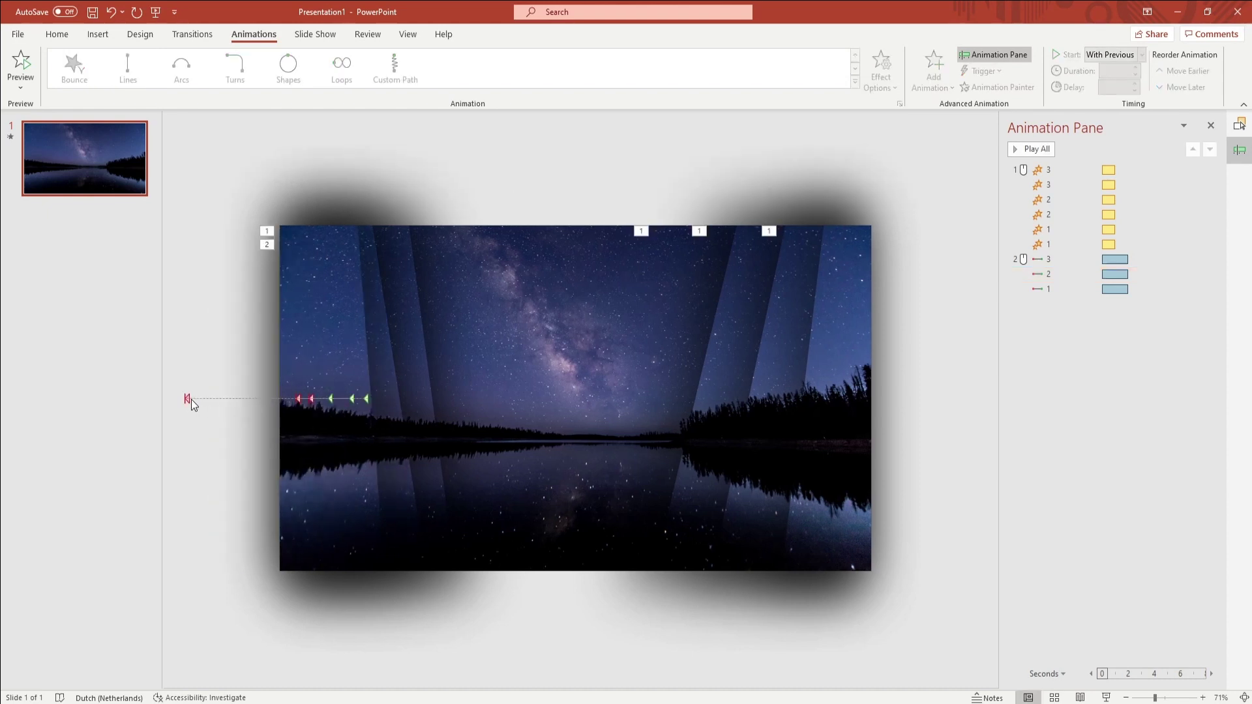
click(188, 399)
drag(222, 399, 298, 401)
click(339, 205)
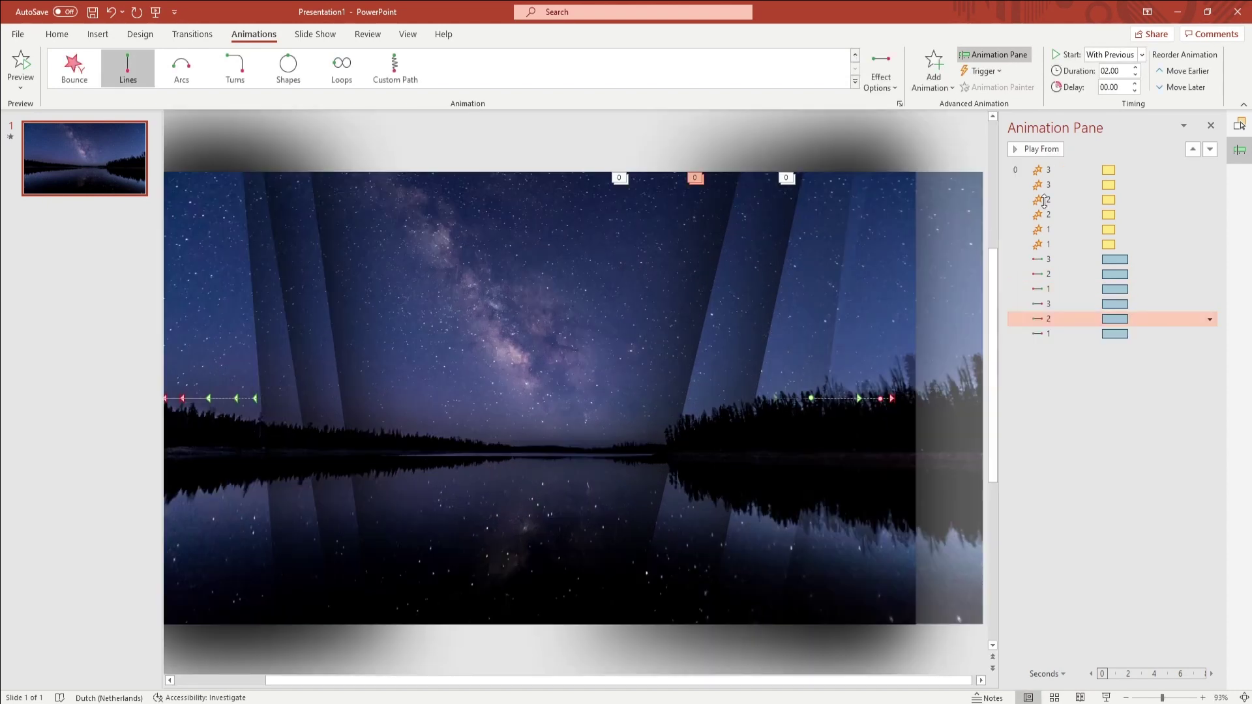
click(1044, 169)
click(1045, 149)
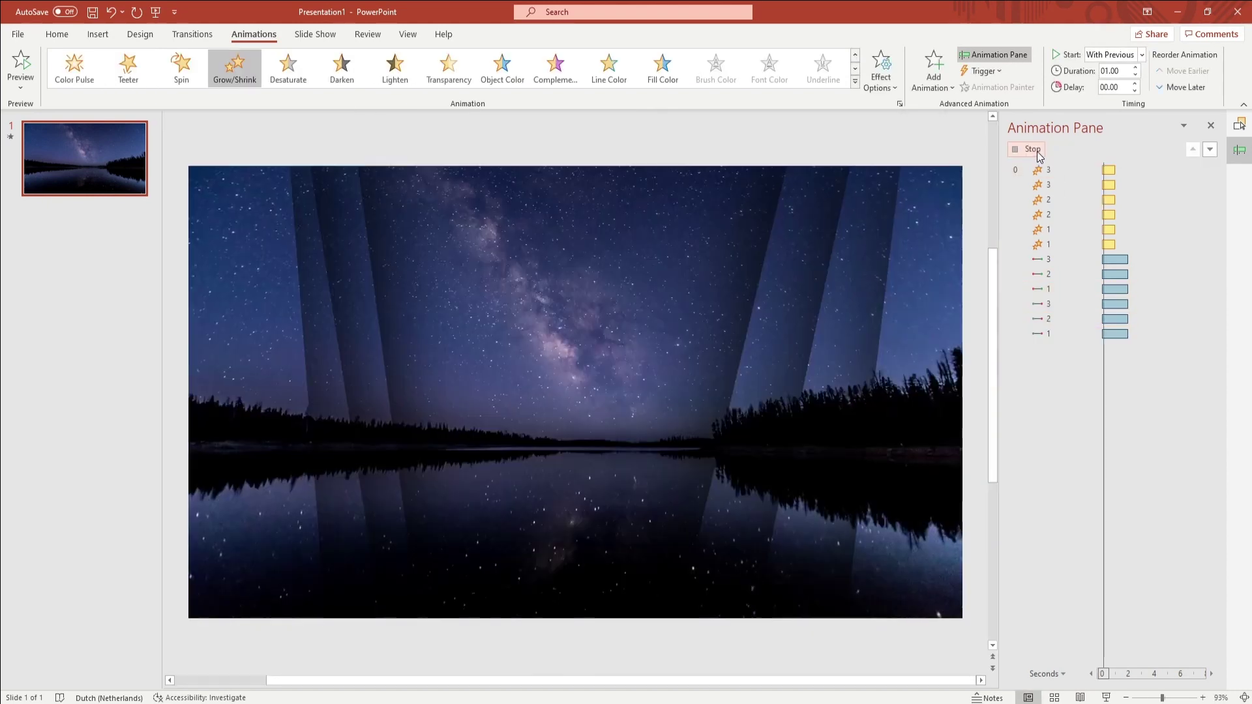
- Set all animations to start With Previous and add a title text box reading the presenter's name plus 'Presents'
right_click(1028, 169)
click(1050, 187)
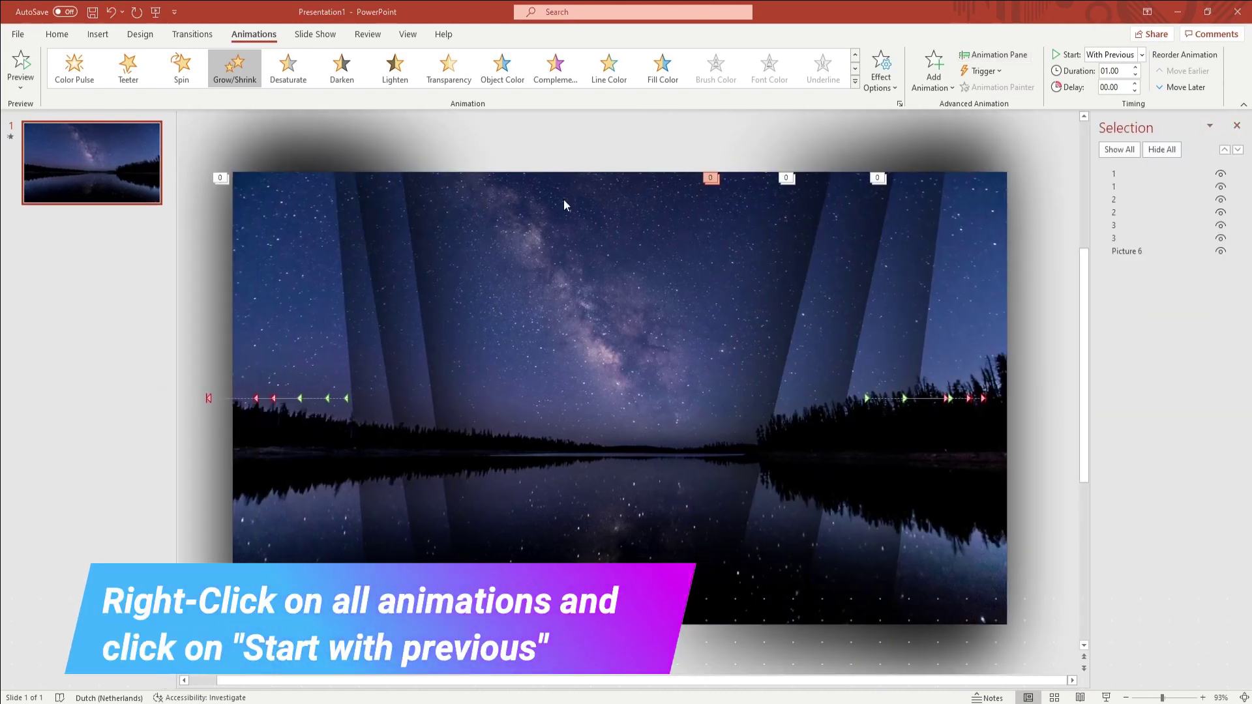
click(98, 34)
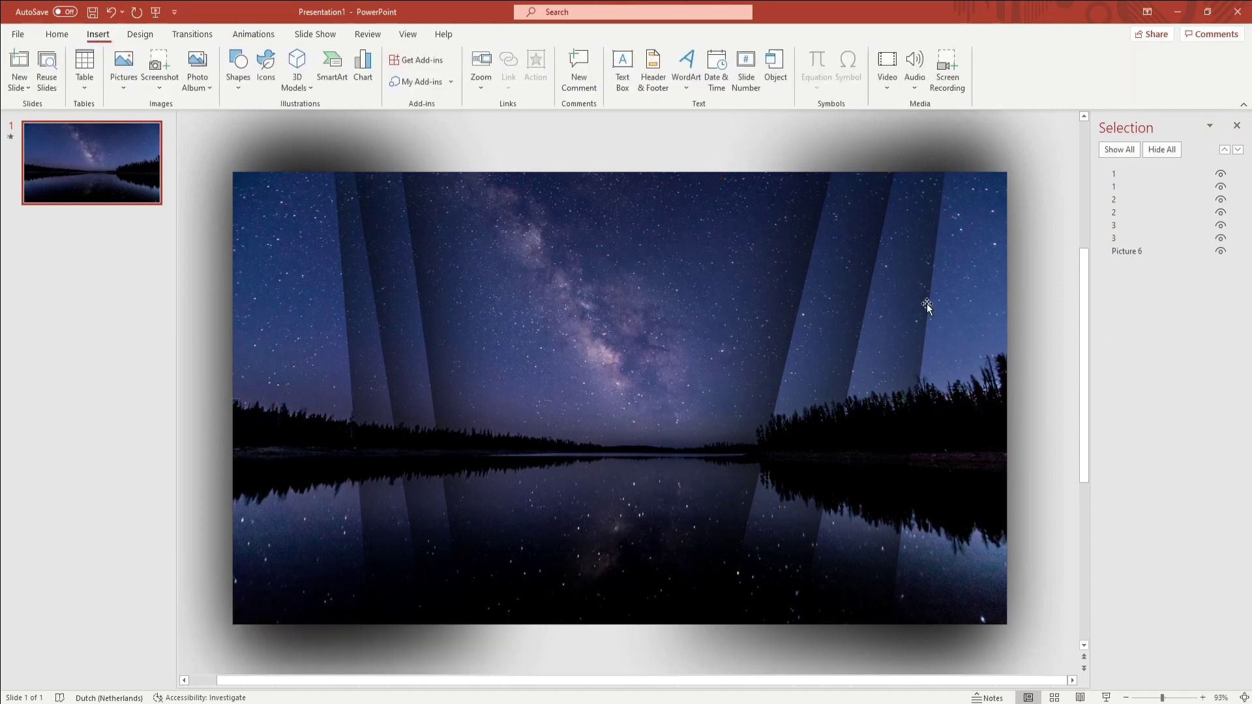
click(625, 88)
click(557, 134)
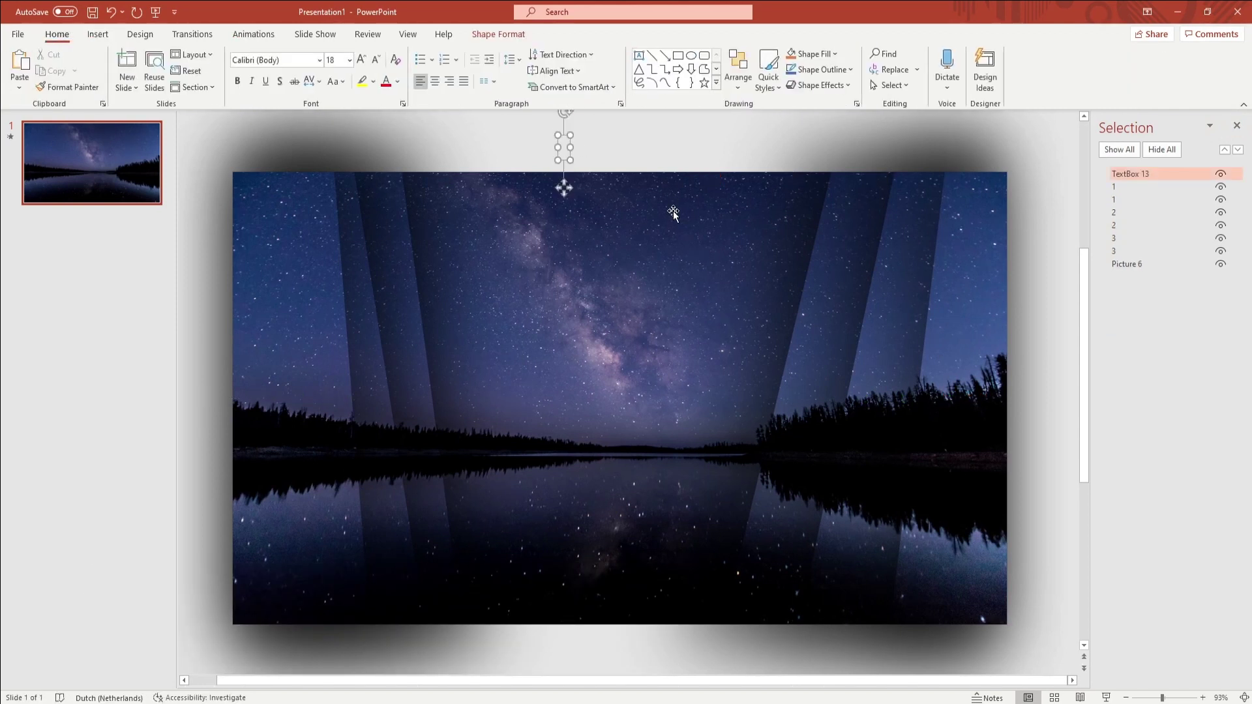
text(Joris Presents)
- Format the title in 48 pt Berlin Sans FB Demi and move it to the slide centre
key(ctrl+a)
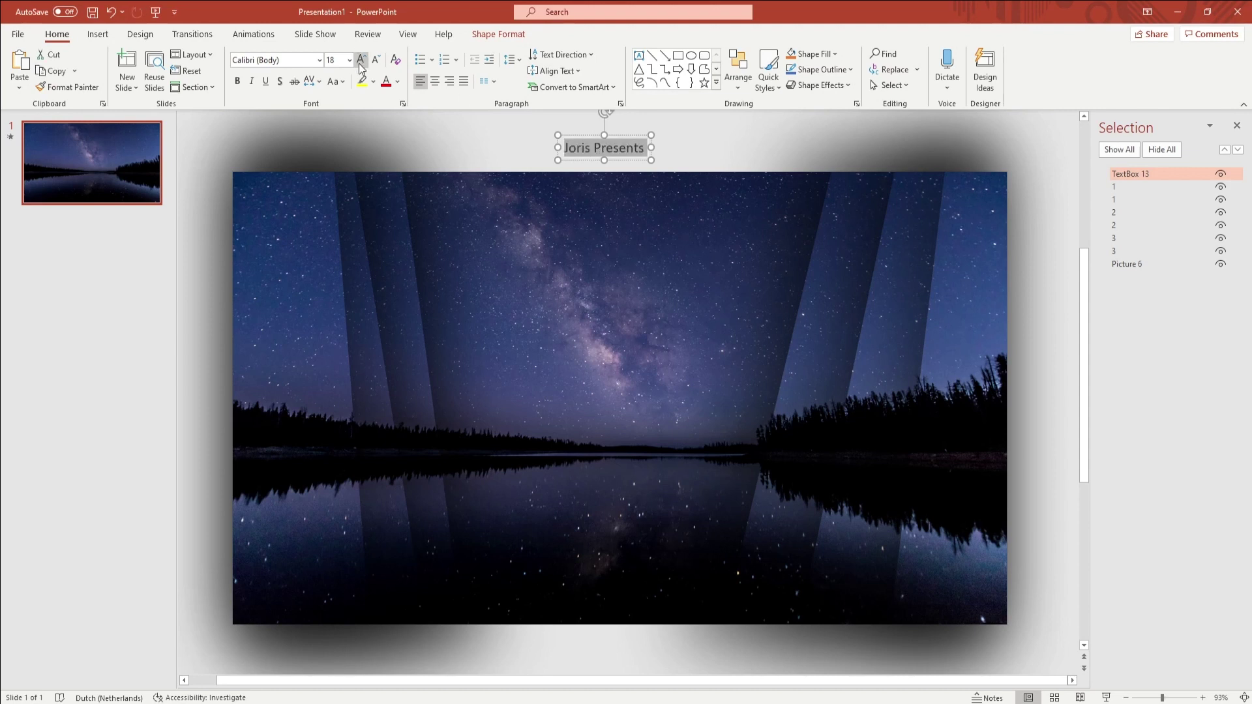
click(319, 60)
scroll(306, 294, down, 10)
click(321, 248)
click(360, 59)
click(361, 59)
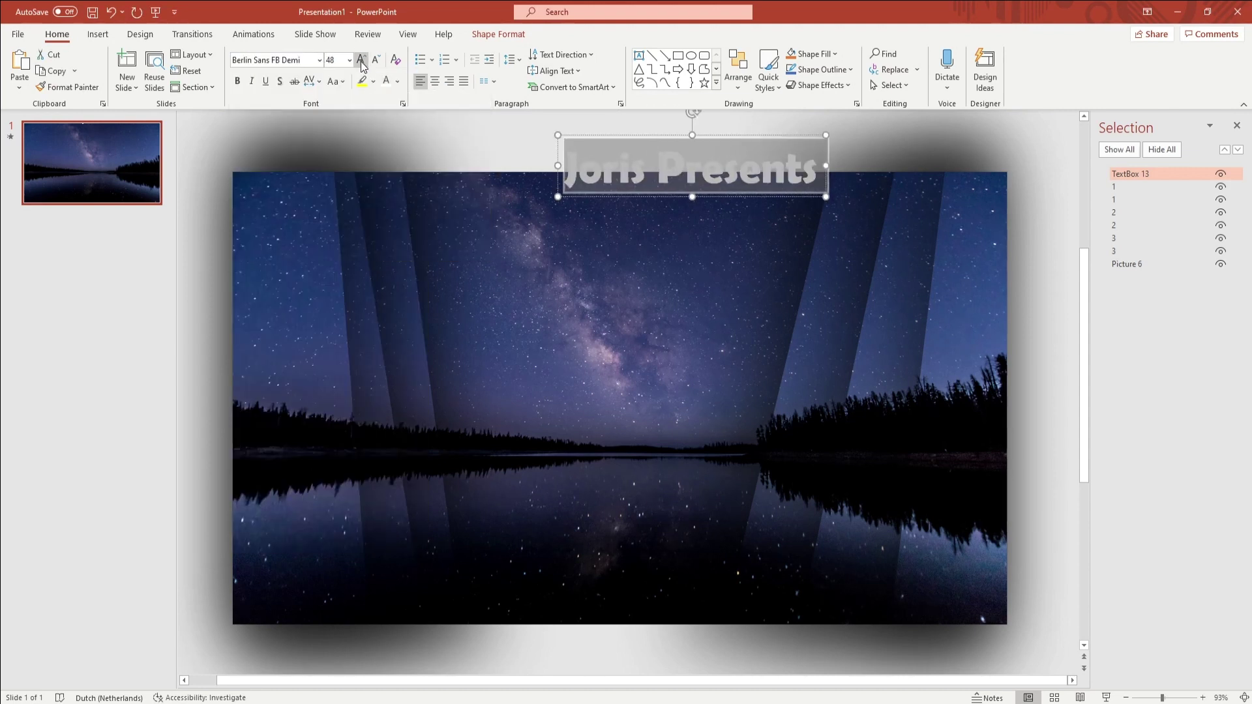
drag(626, 196, 626, 486)
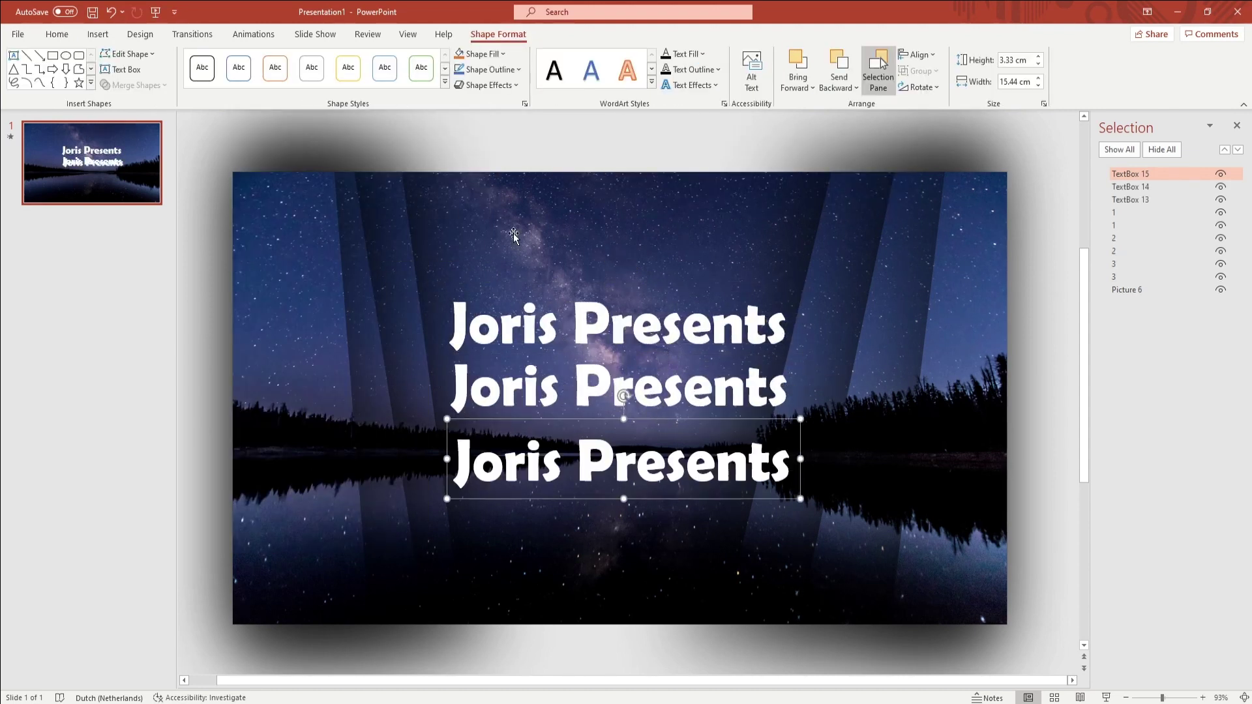
- In the Selection Pane, place TextBox 15, 14 and 13 between shard layers, then select all three titles
key(ctrl+a)
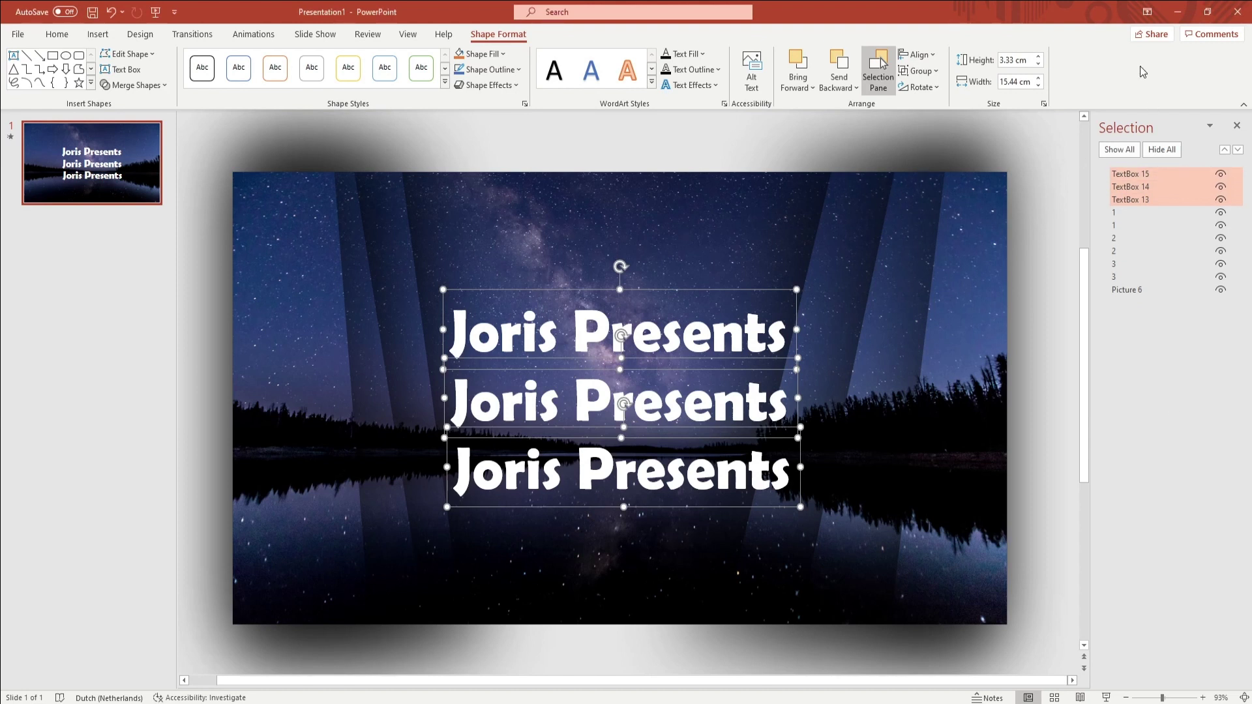
click(1009, 164)
click(1145, 199)
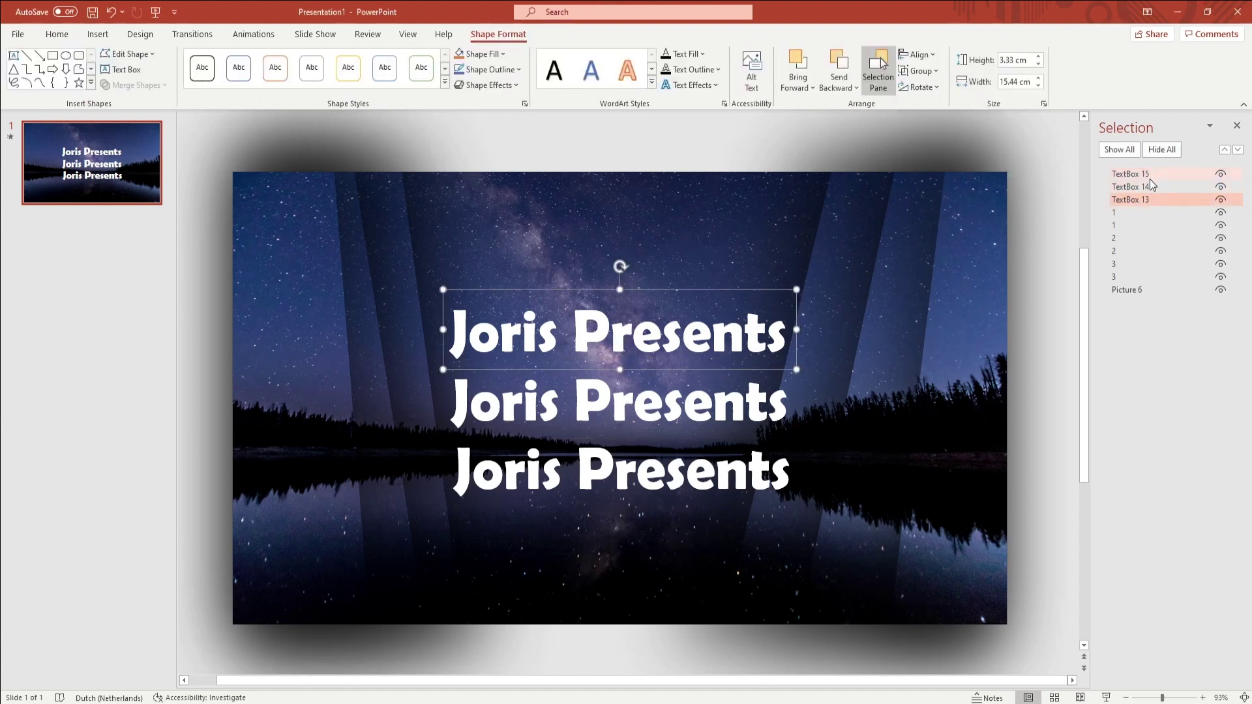
click(1148, 184)
click(1155, 174)
drag(1155, 171, 1139, 277)
drag(1138, 230, 1129, 210)
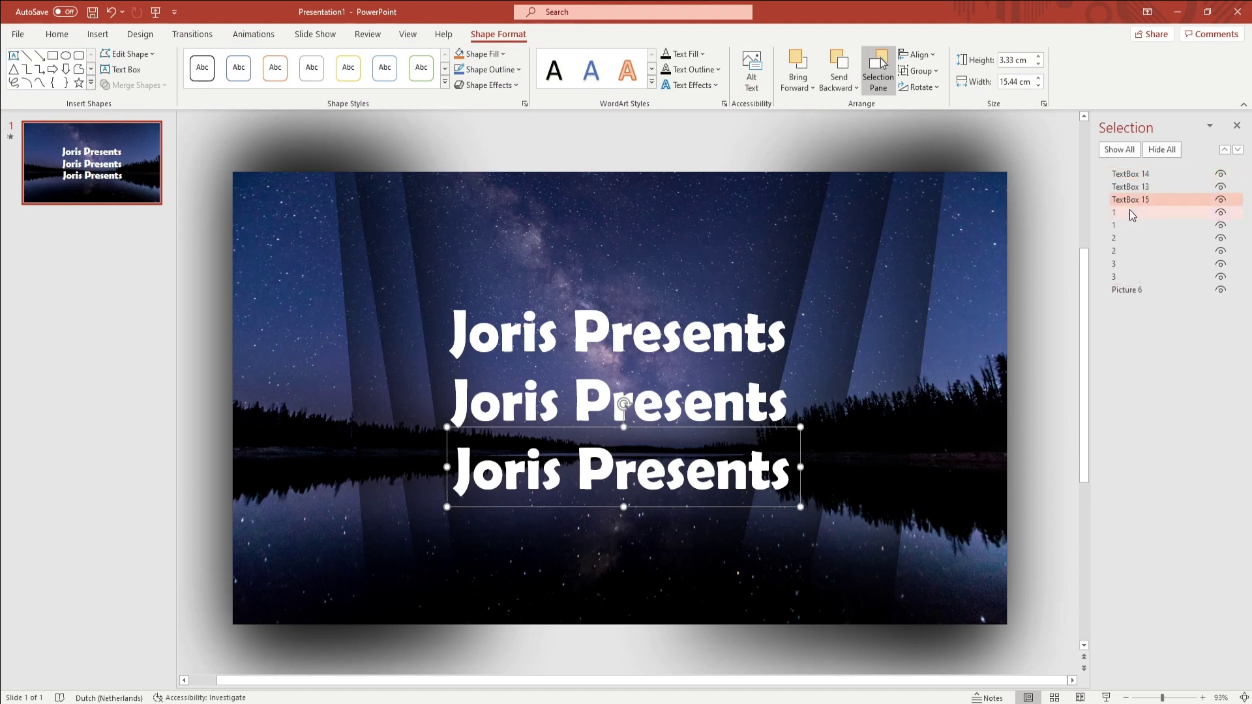
click(1149, 174)
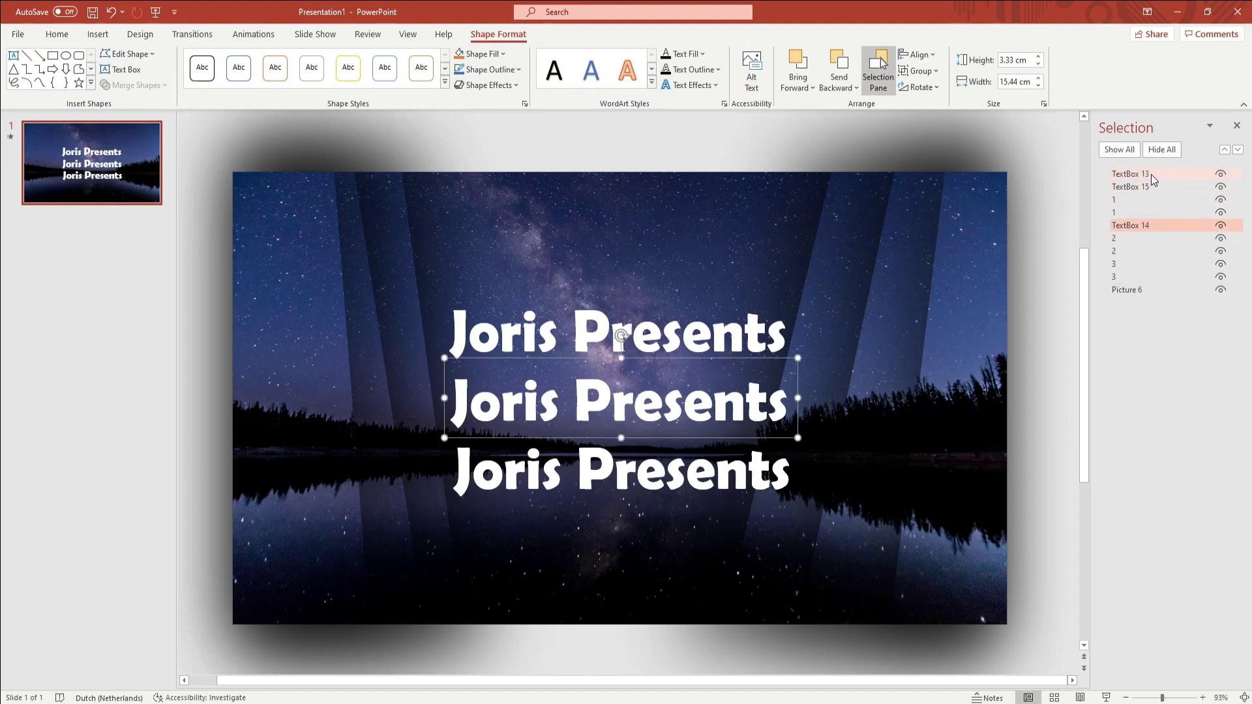
drag(1152, 174, 1130, 255)
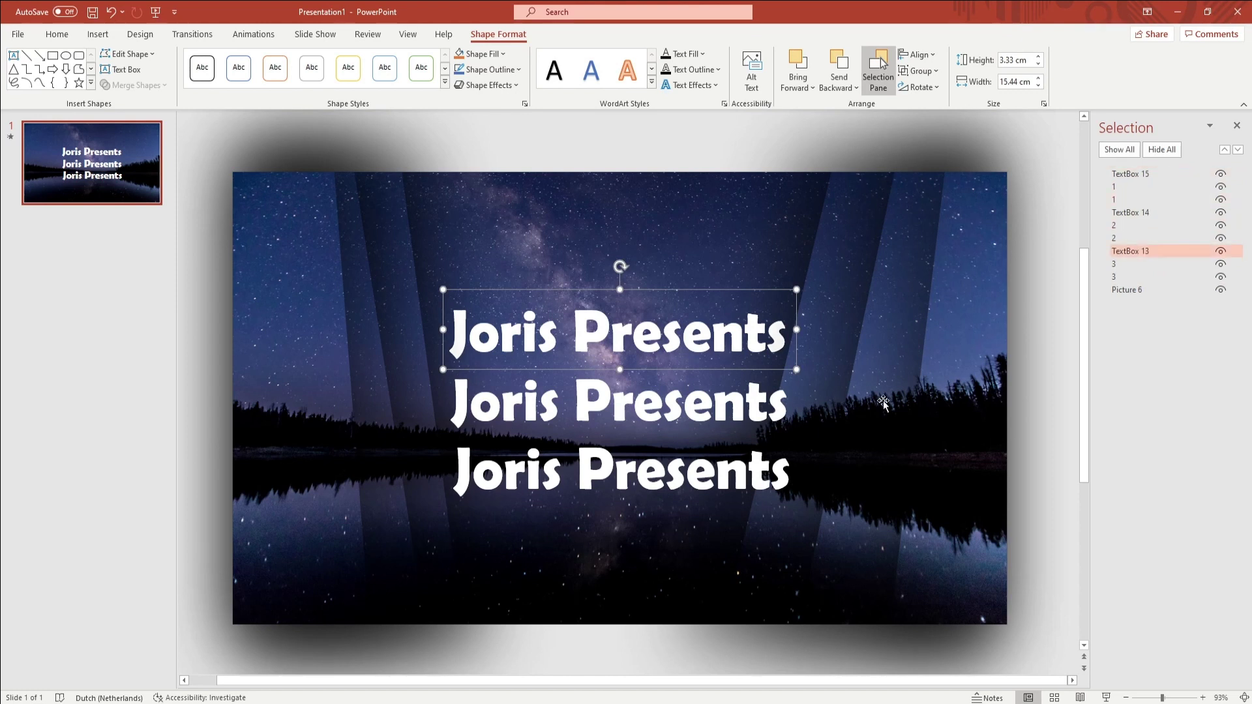
drag(399, 129, 859, 664)
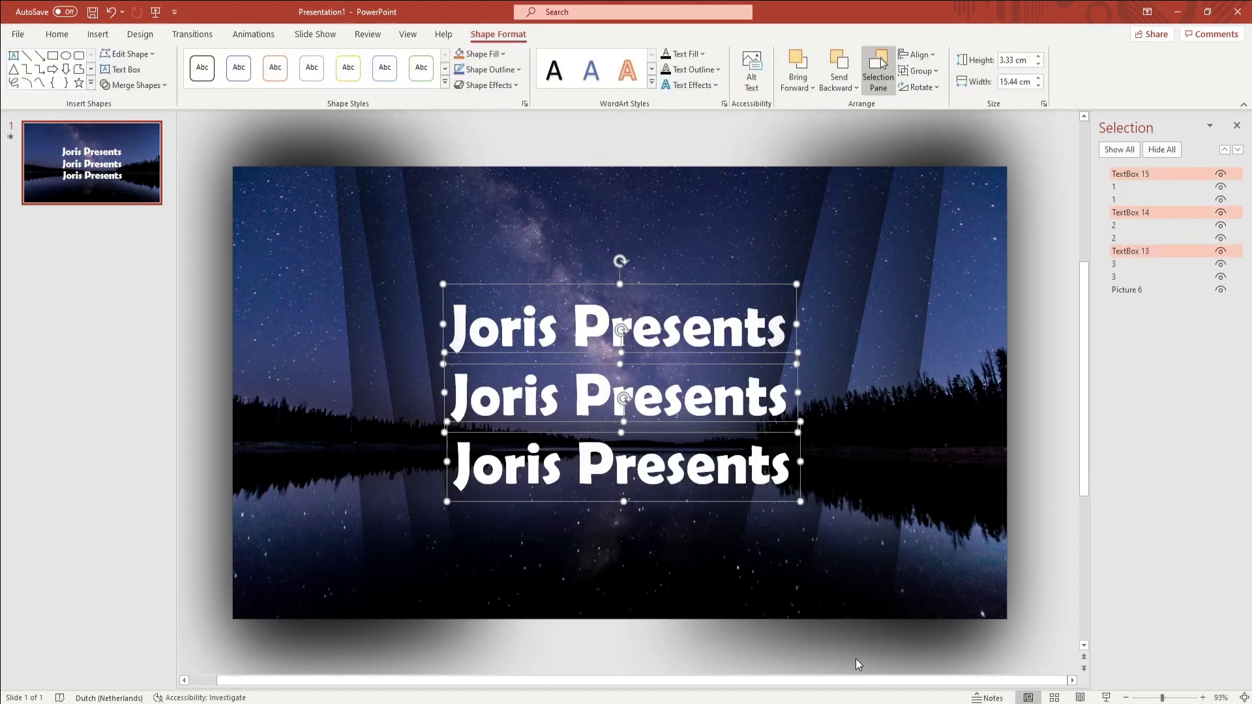
- Give the three title boxes a Fly In entrance animation from the left
click(241, 38)
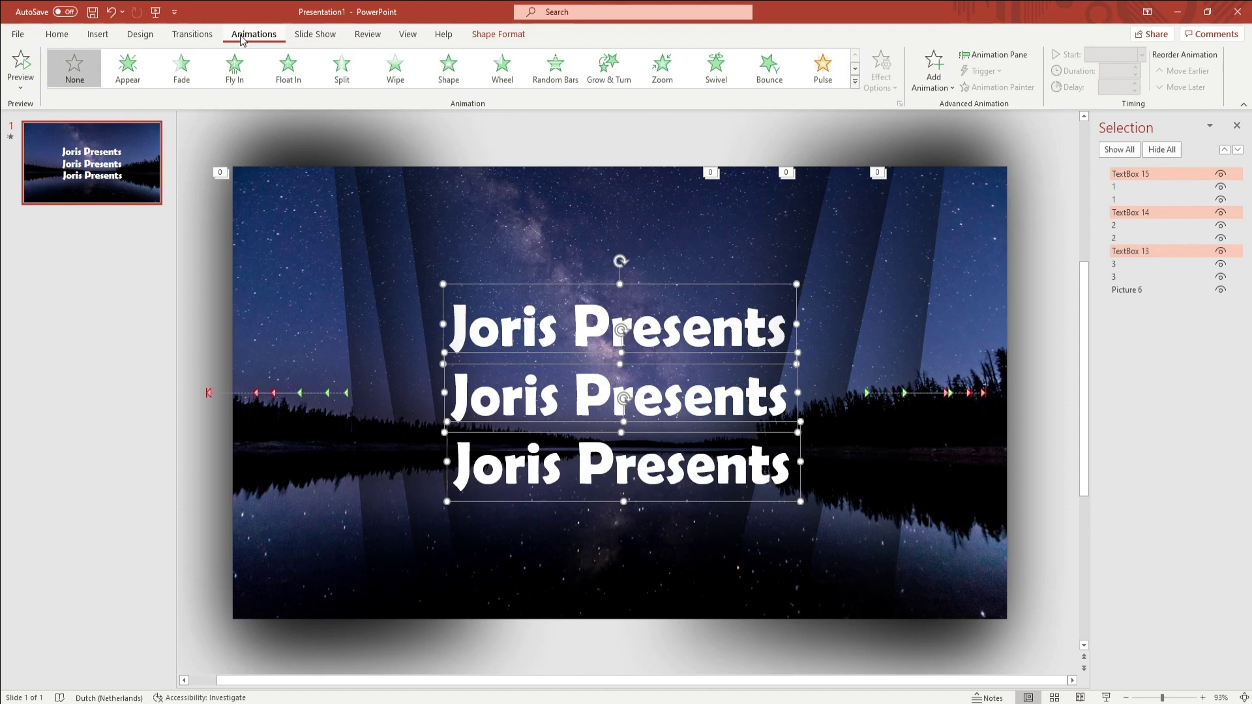
click(235, 68)
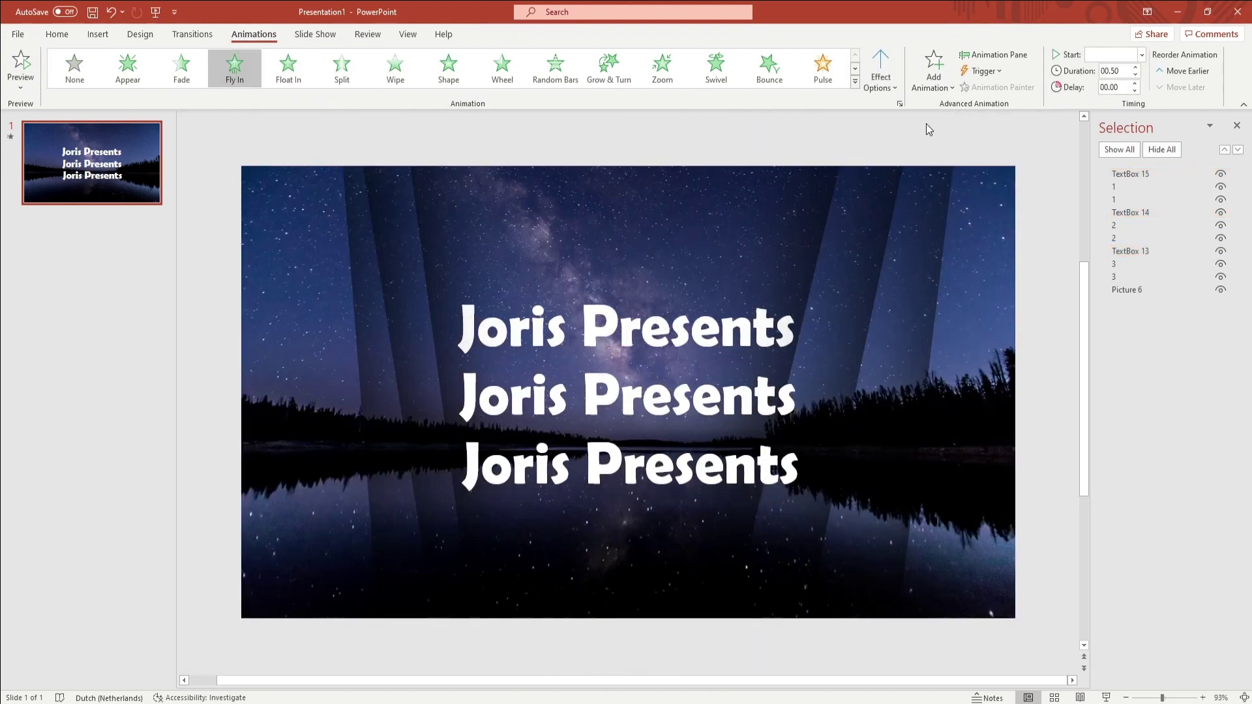
click(880, 73)
click(943, 198)
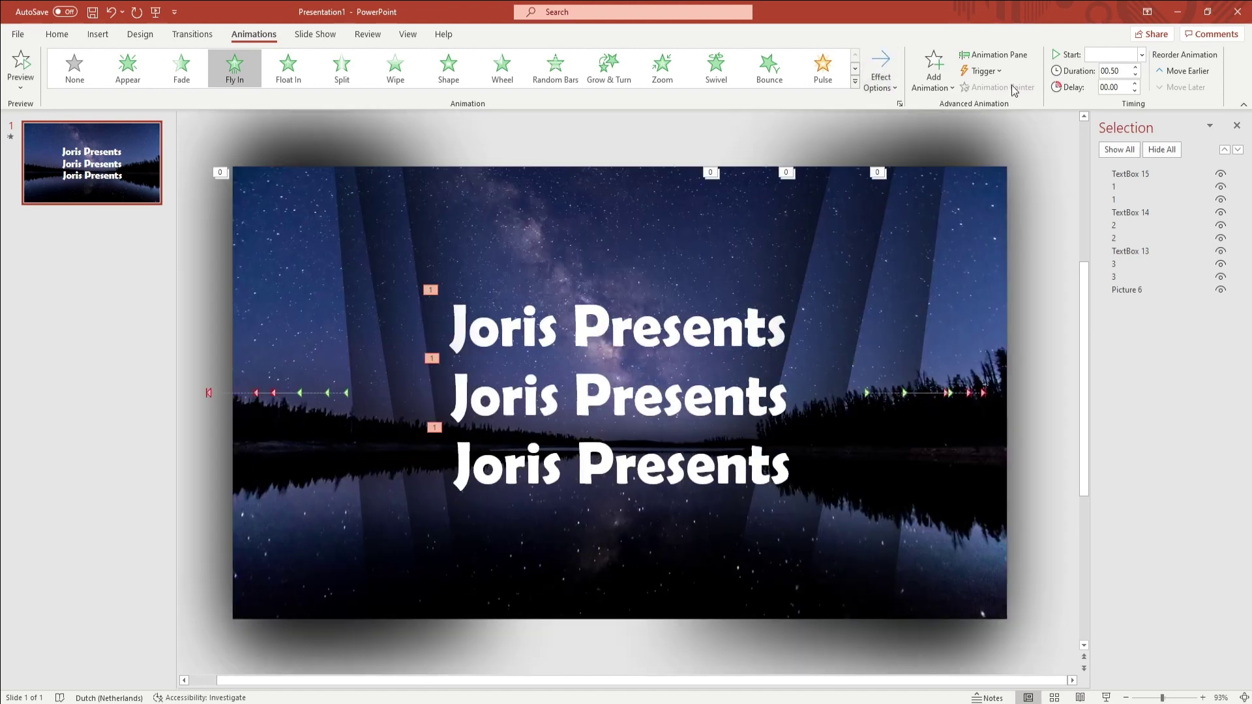
- Change the middle title TextBox 14's Fly In direction to From Right
click(995, 55)
click(1076, 363)
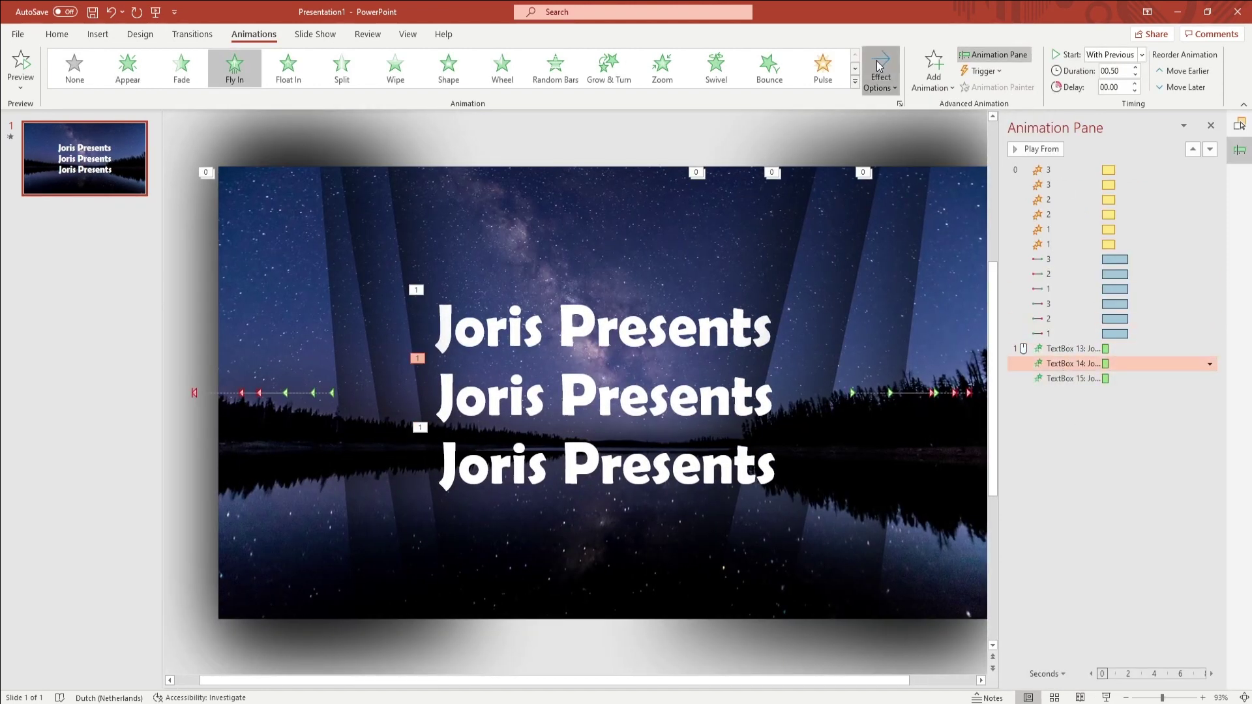
click(879, 65)
click(943, 328)
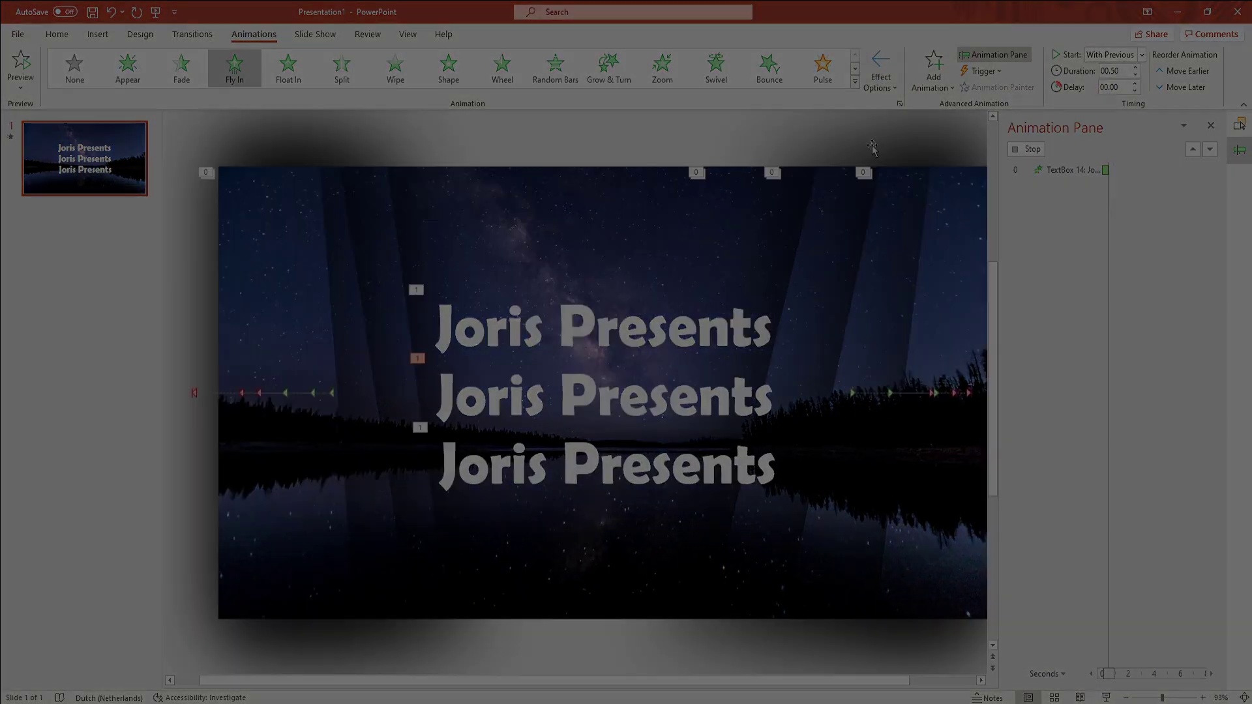